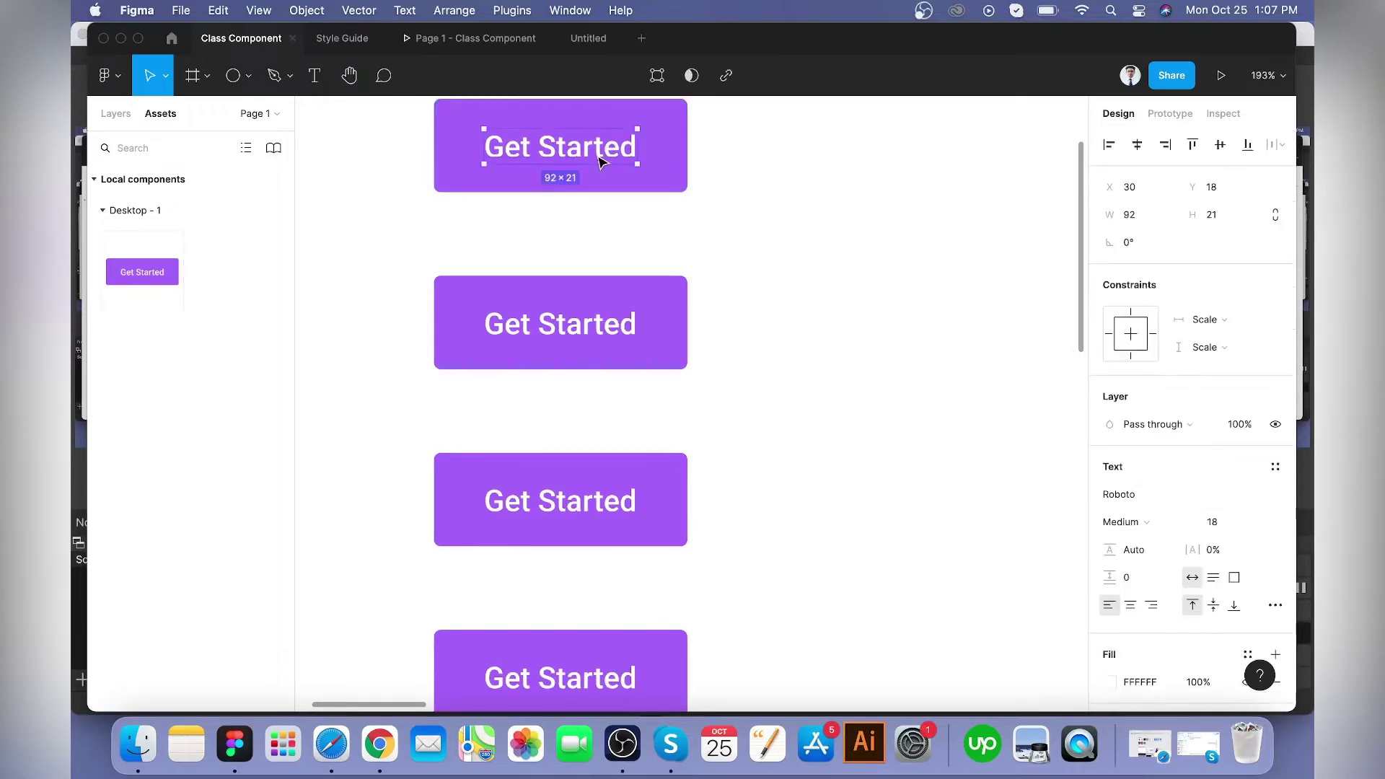
- Replace the topmost button's label with the text "fhdffuhf9re9"
scroll(603, 164, down, 3)
double_click(548, 150)
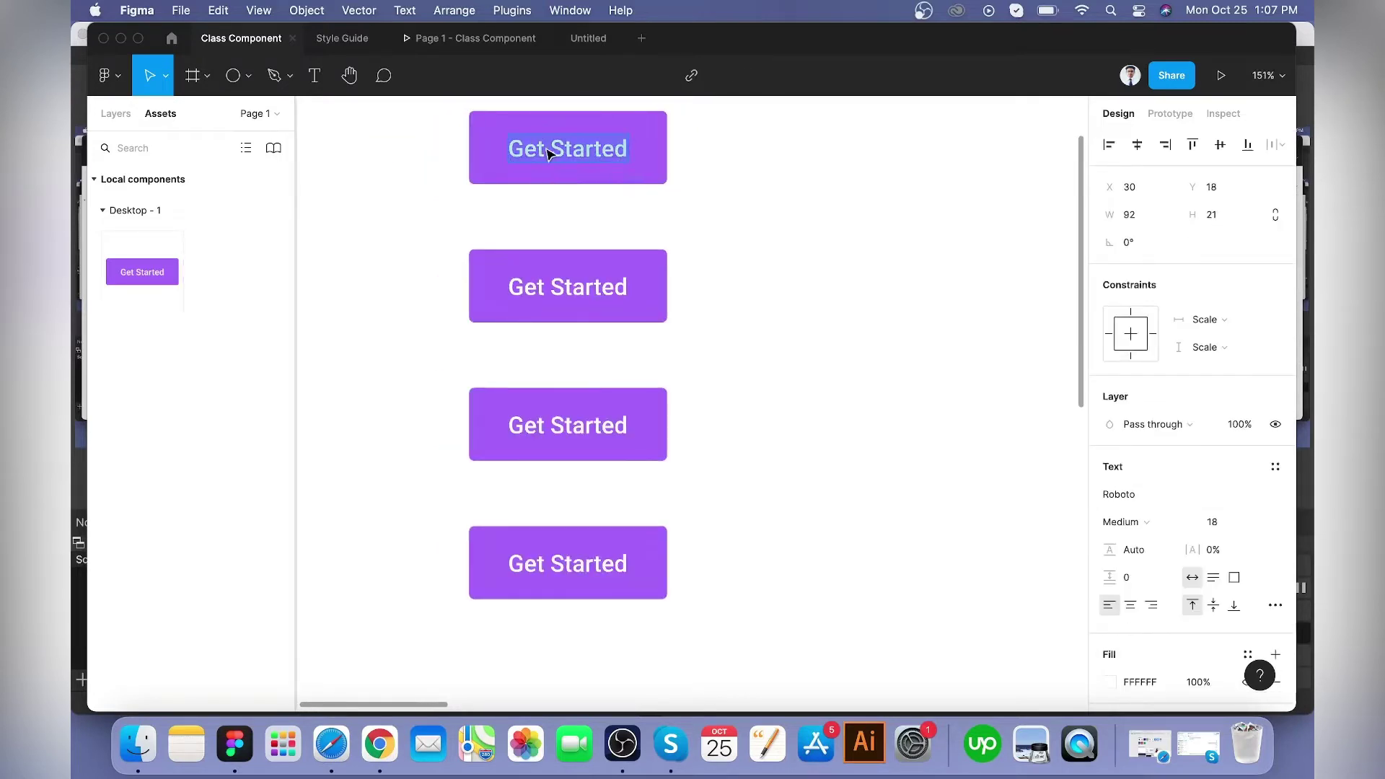
text(fhdffuhf9re99)
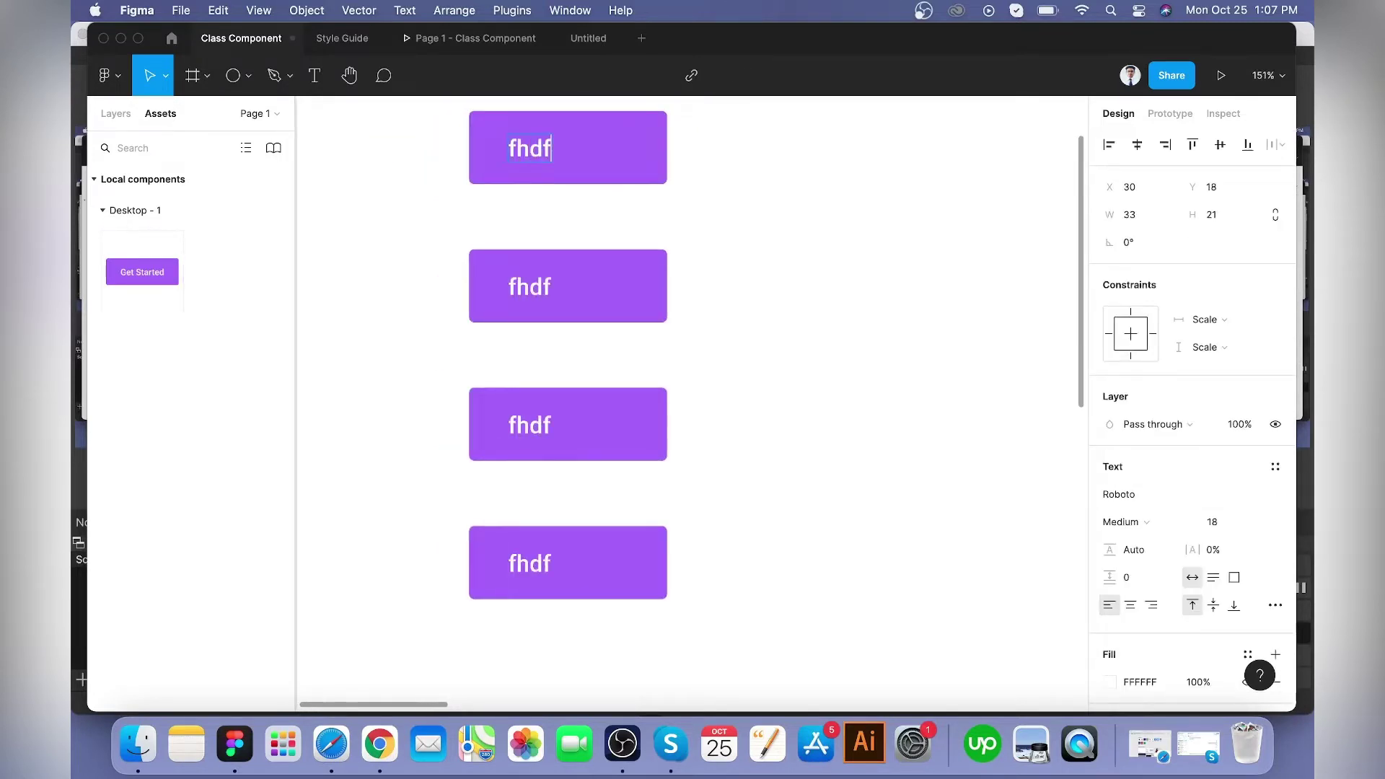
- Shorten the topmost button's label to "fhd" and extend it to "fhdcdf"
key(BackSpace)
key(BackSpace)
key(BackSpace)
key(BackSpace)
key(BackSpace)
key(BackSpace)
key(BackSpace)
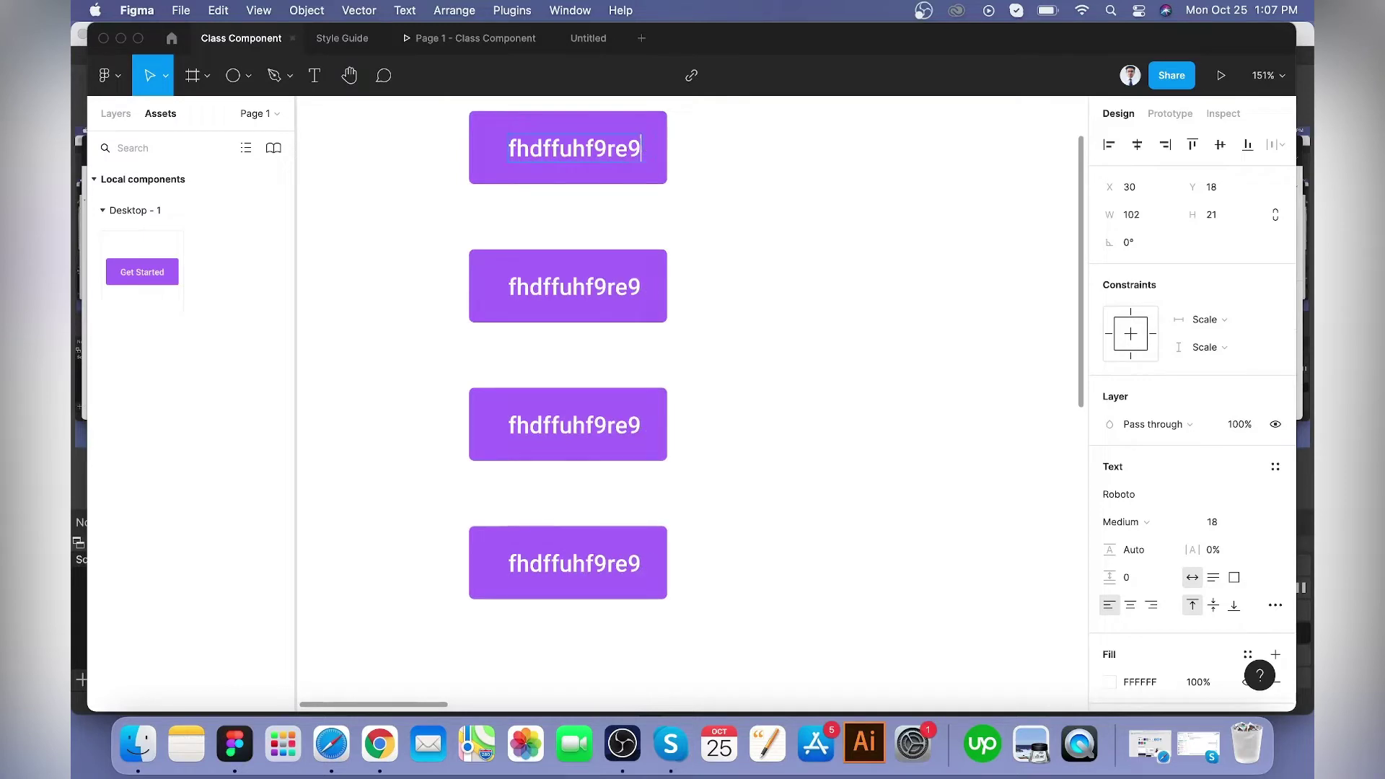
key(BackSpace)
key(BackSpace)
key(BackSpace)
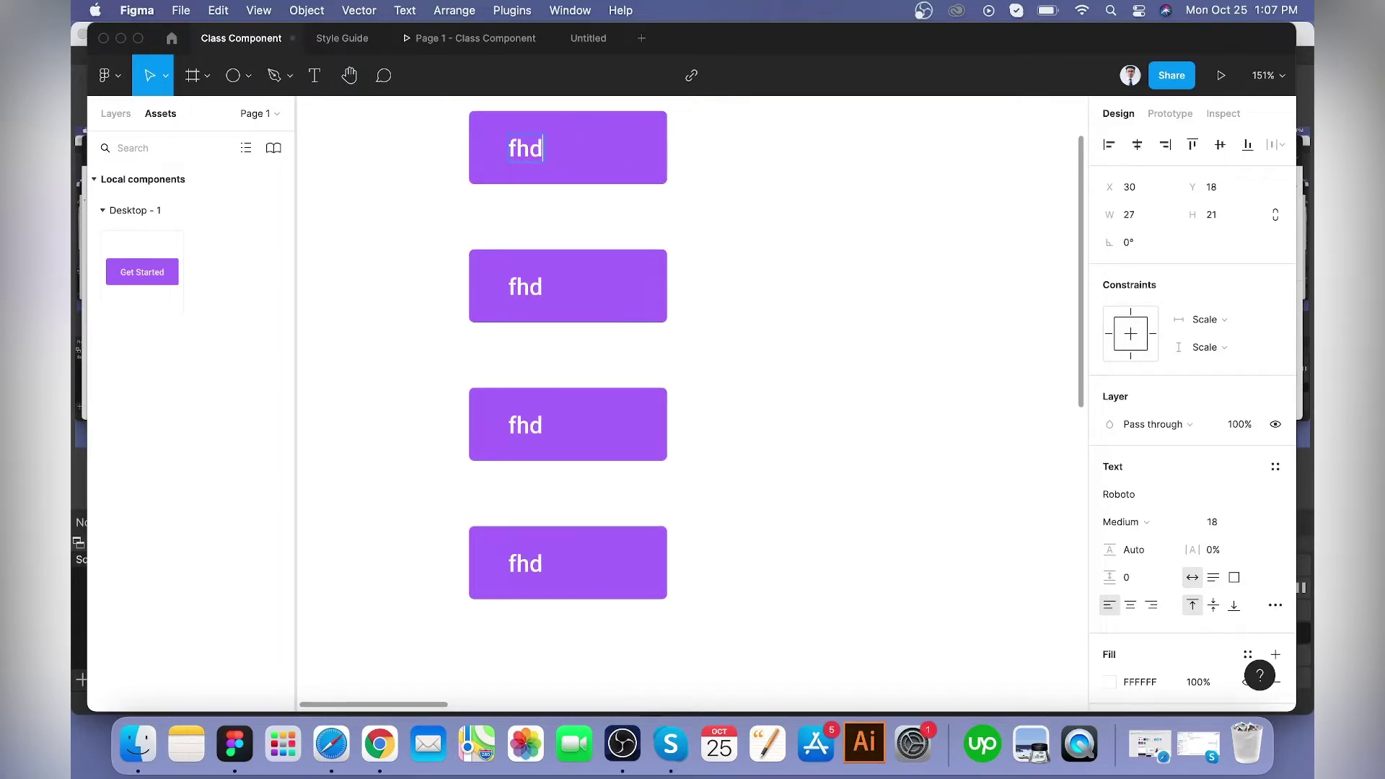
text(cdf)
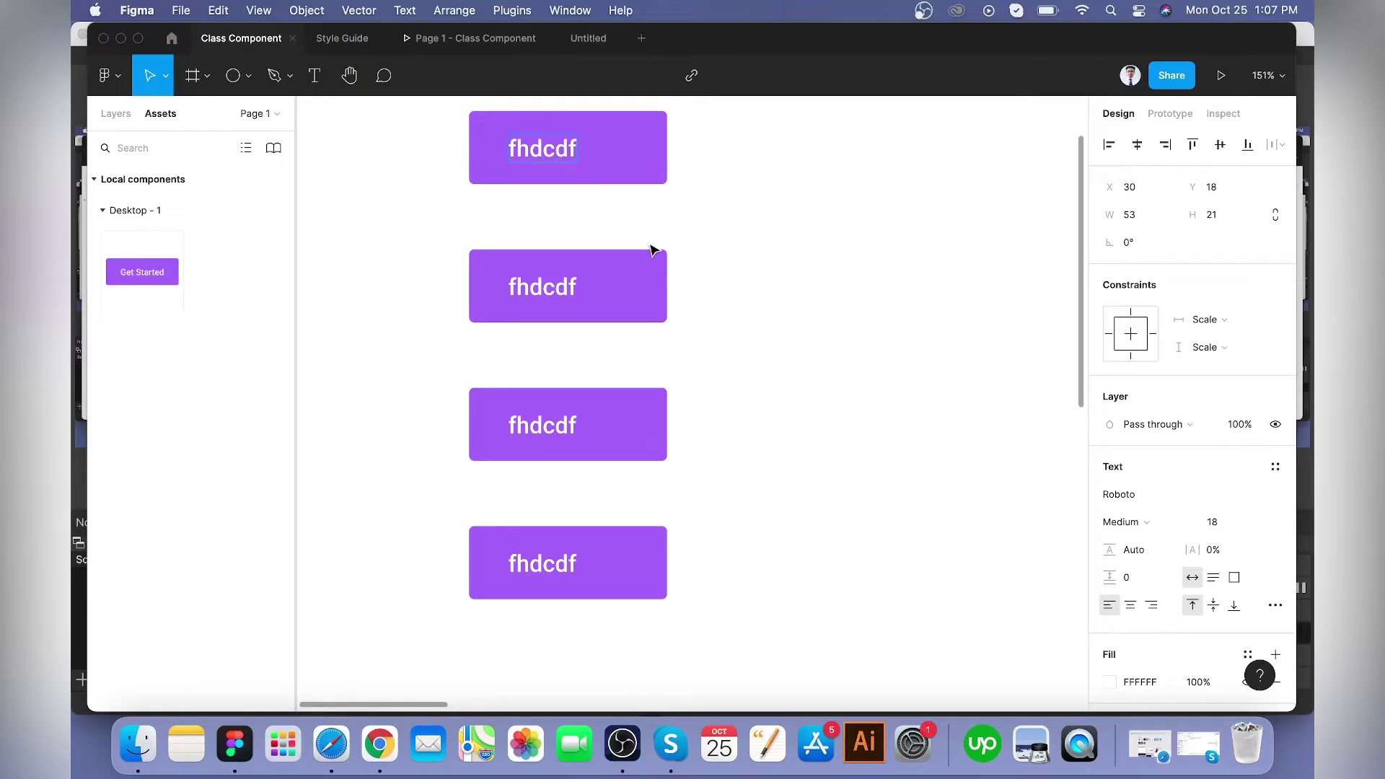
- Replace the topmost button's label with the text "Gzzzz"
key(BackSpace)
key(BackSpace)
key(BackSpace)
key(BackSpace)
key(BackSpace)
key(BackSpace)
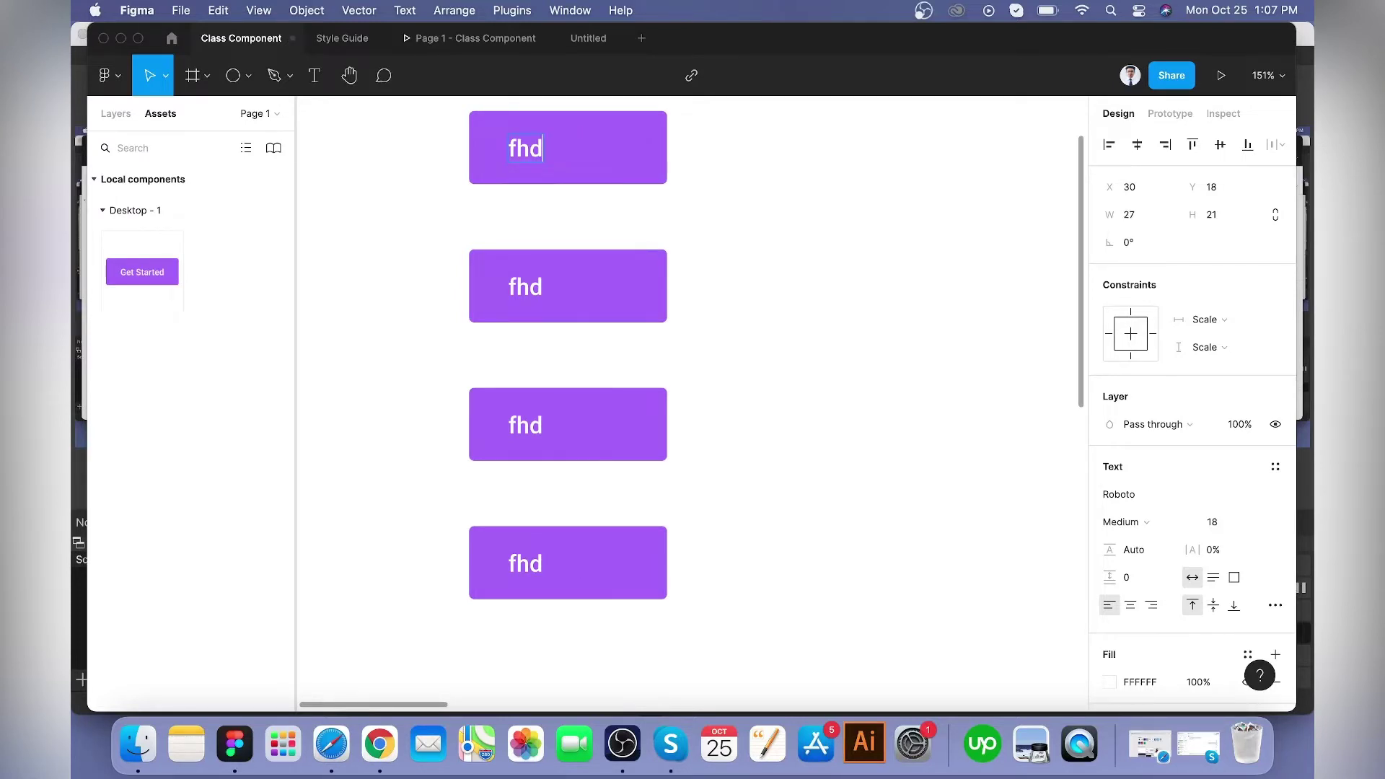
text(G)
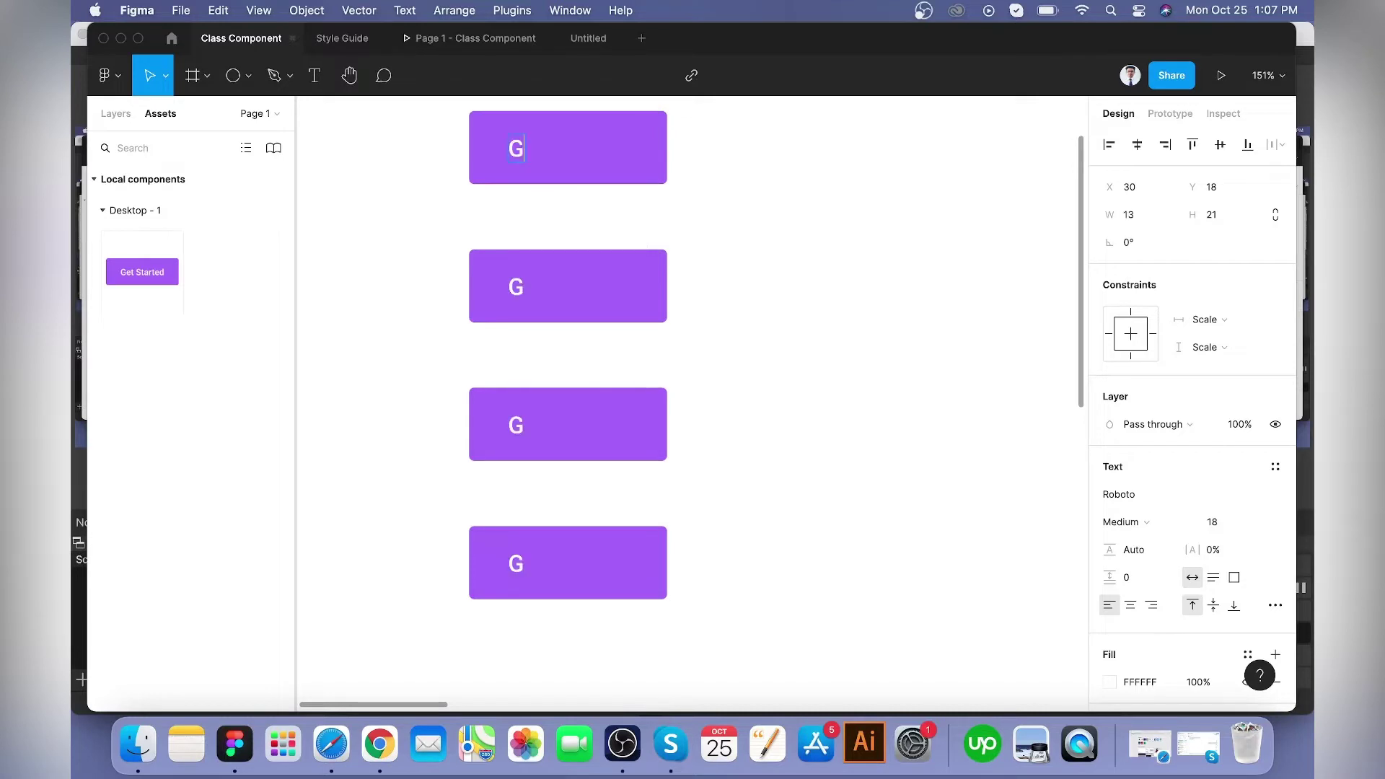
text(zzzz)
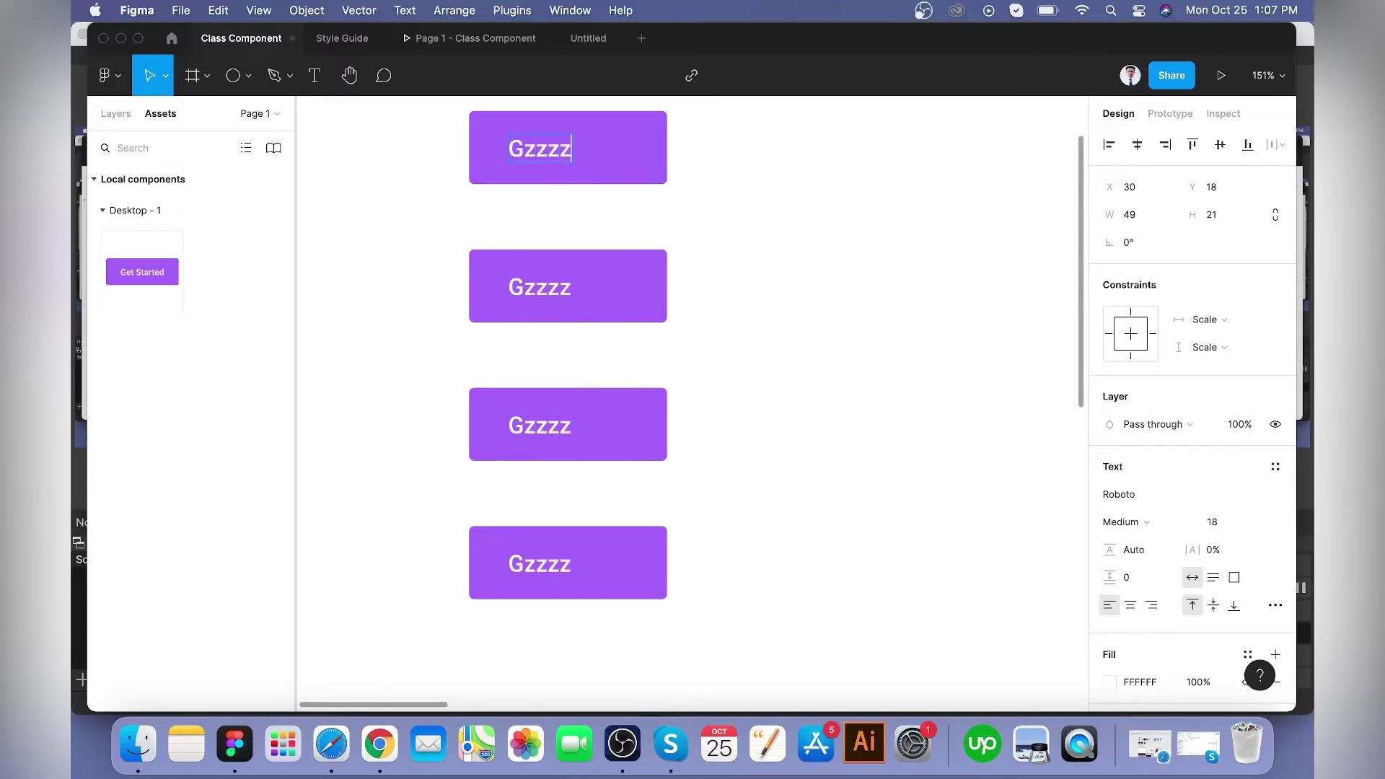
- Clear the topmost button's label, undo the label edits back to "Get Started", and deselect the button
key(BackSpace)
key(BackSpace)
key(BackSpace)
key(BackSpace)
key(BackSpace)
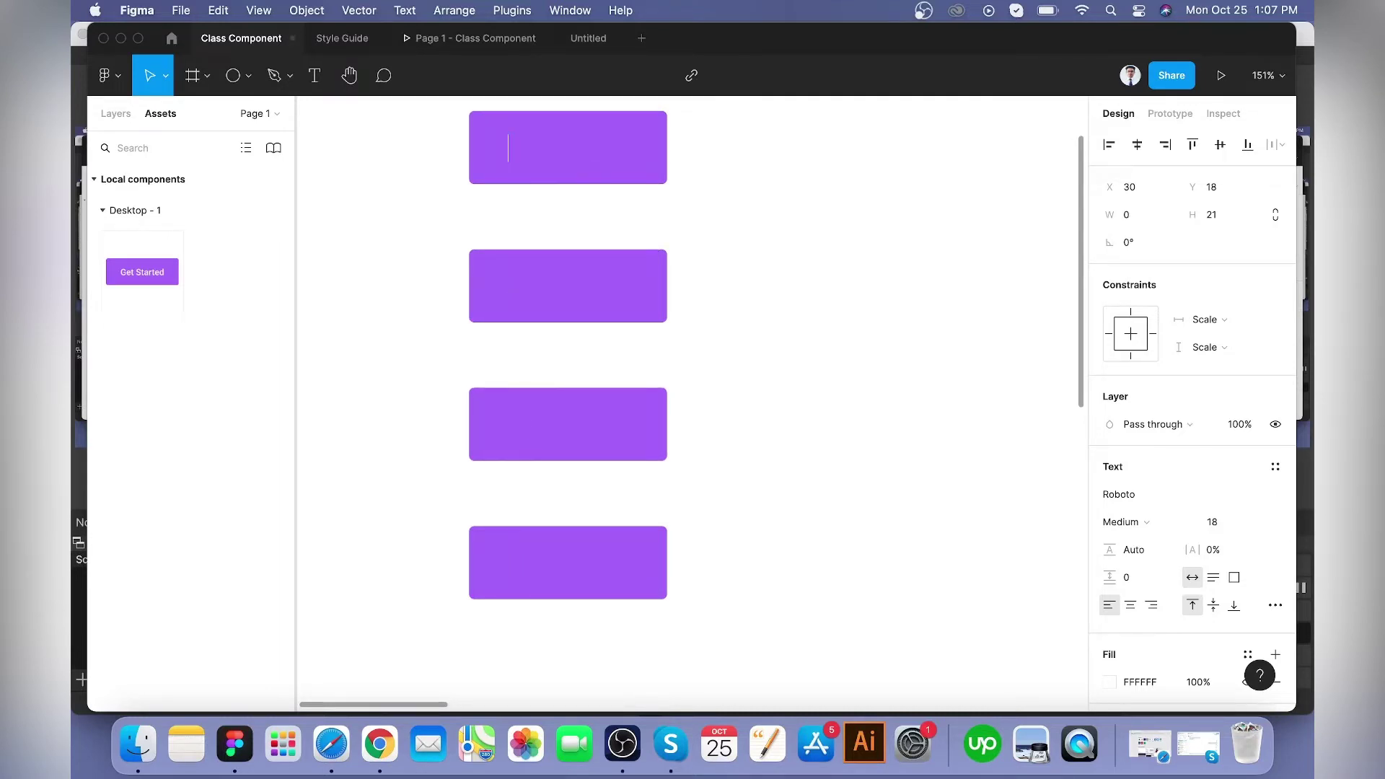
text(fhdcdf)
key(super+z)
key(super+z)
key(super+z)
key(Escape)
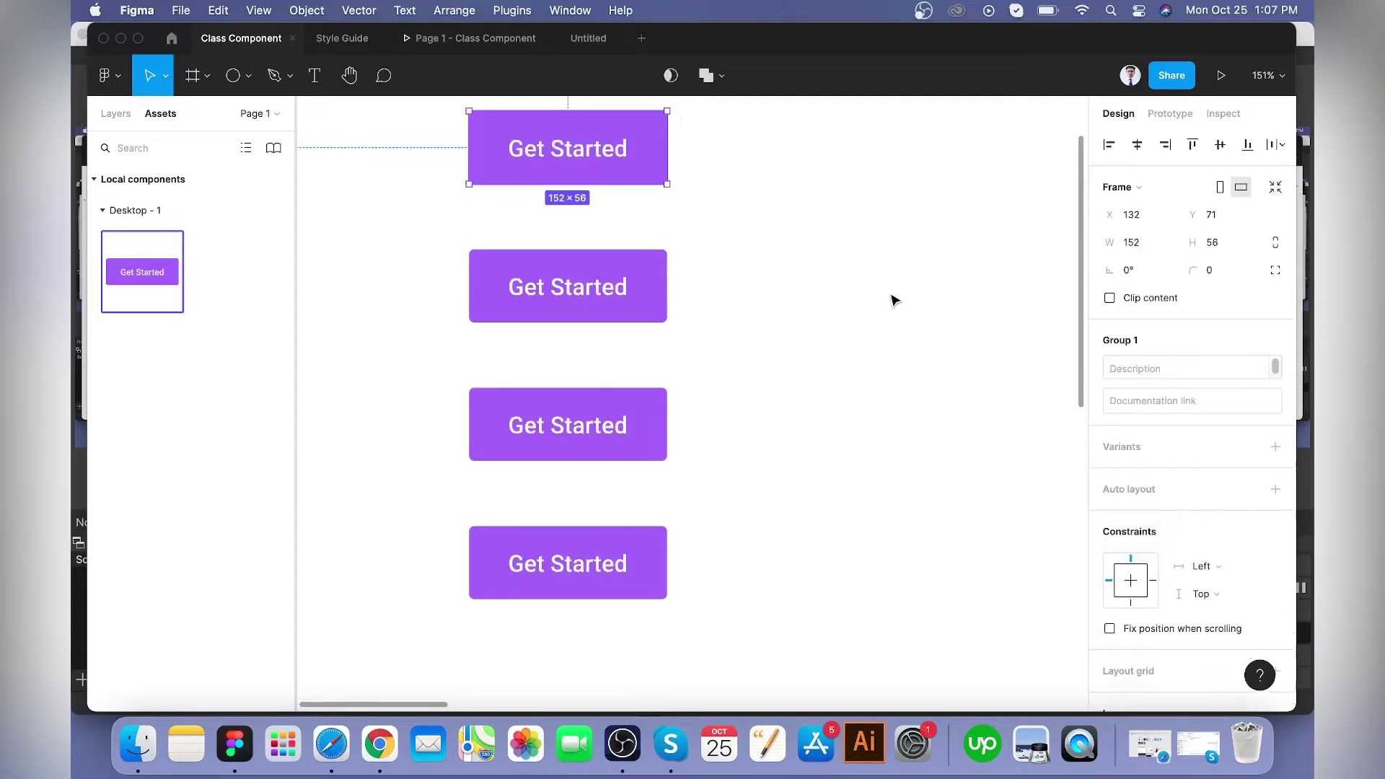
key(Escape)
scroll(749, 301, down, 5)
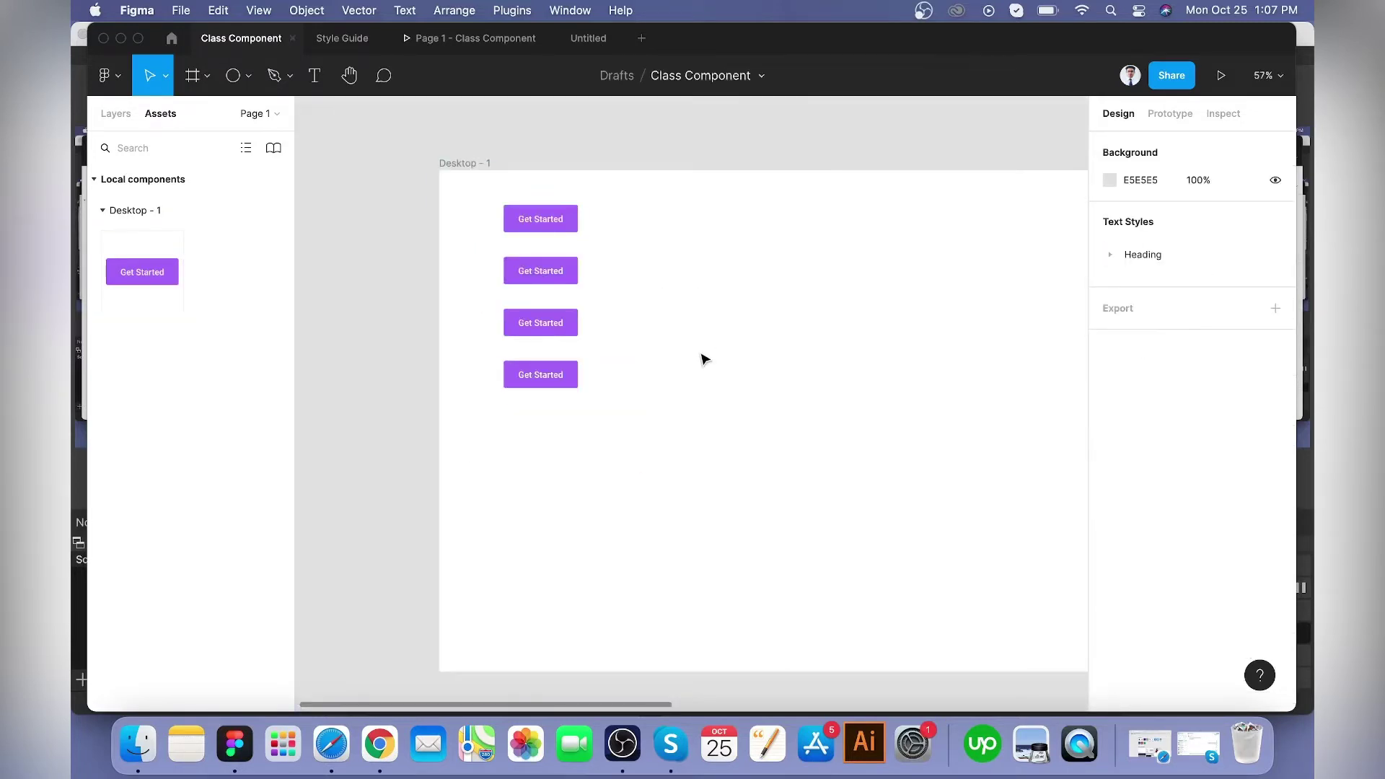
- Switch to the Untitled file and draw a frame about 447 × 241 on the empty canvas
click(581, 39)
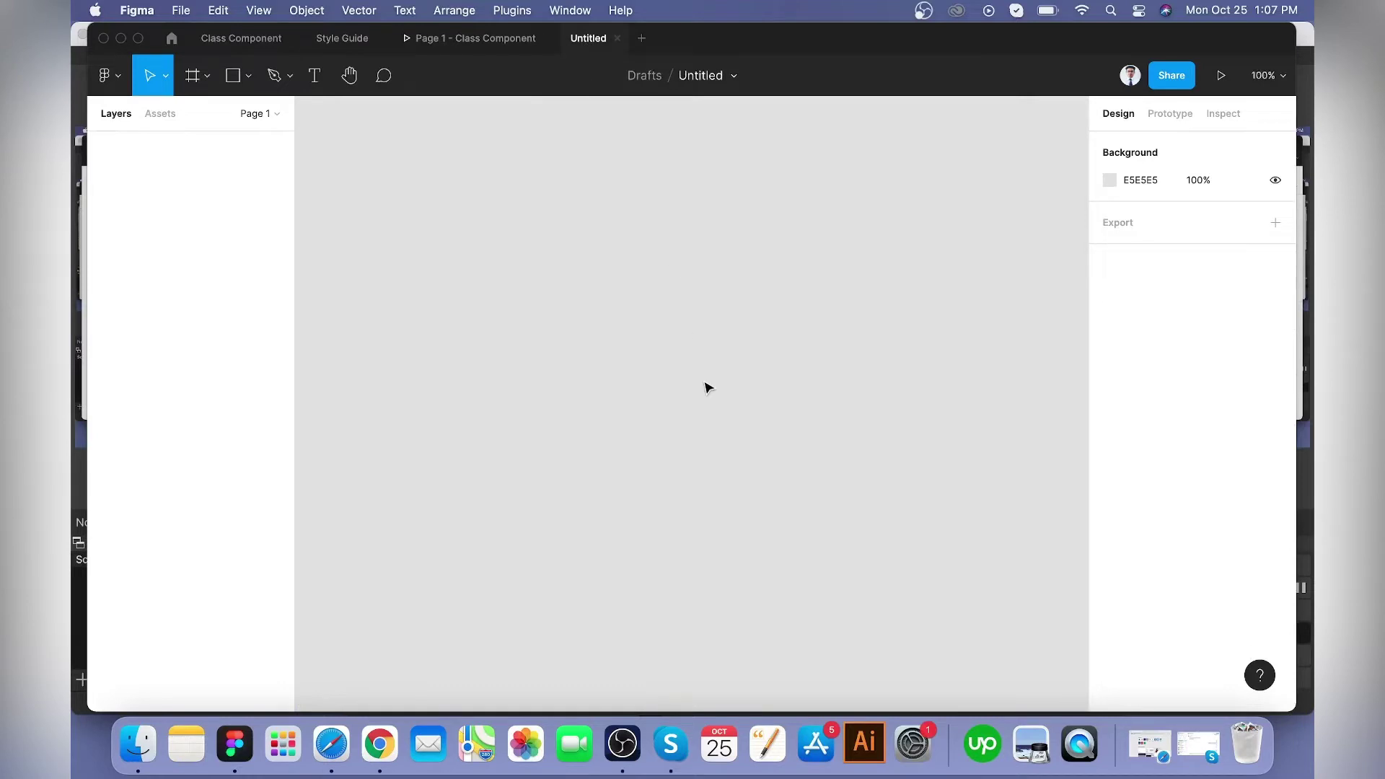
click(248, 75)
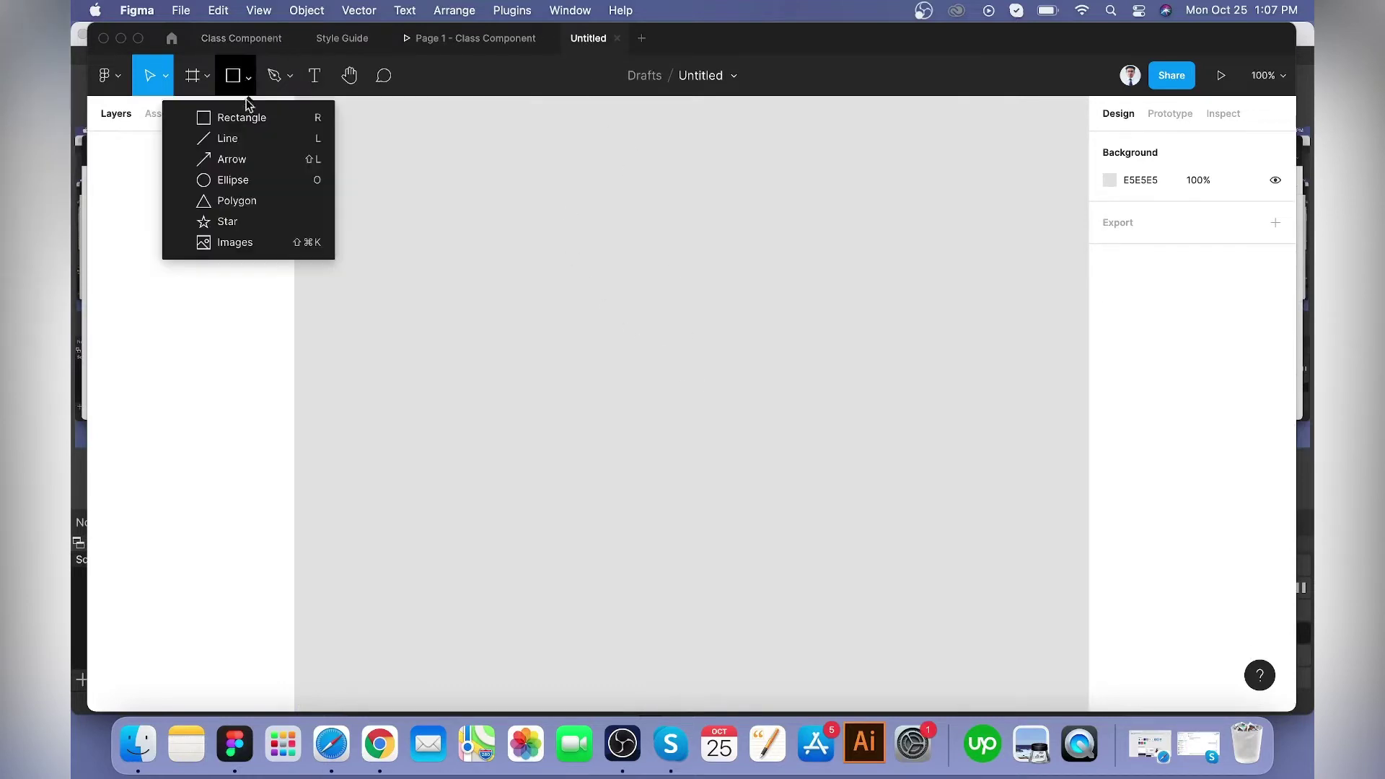
click(204, 75)
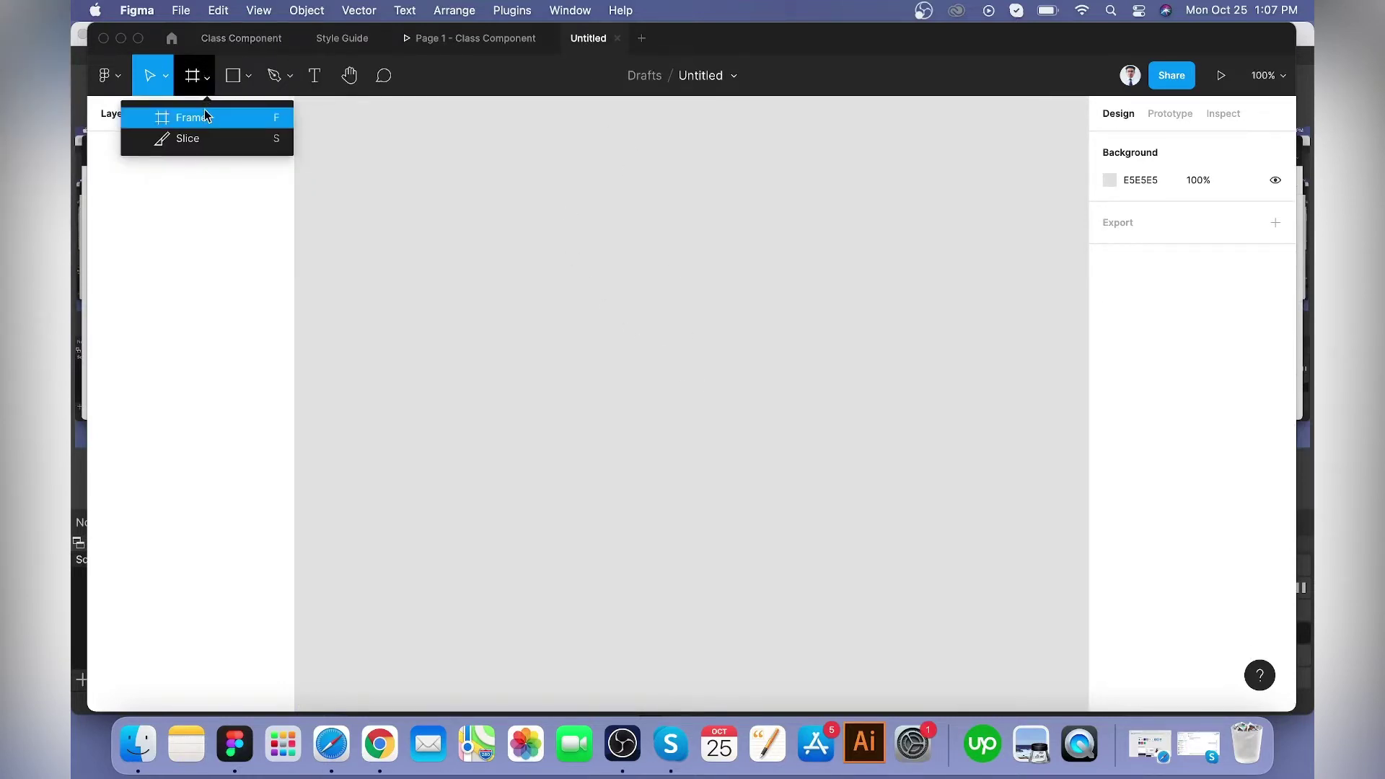
click(205, 117)
drag(420, 186, 806, 395)
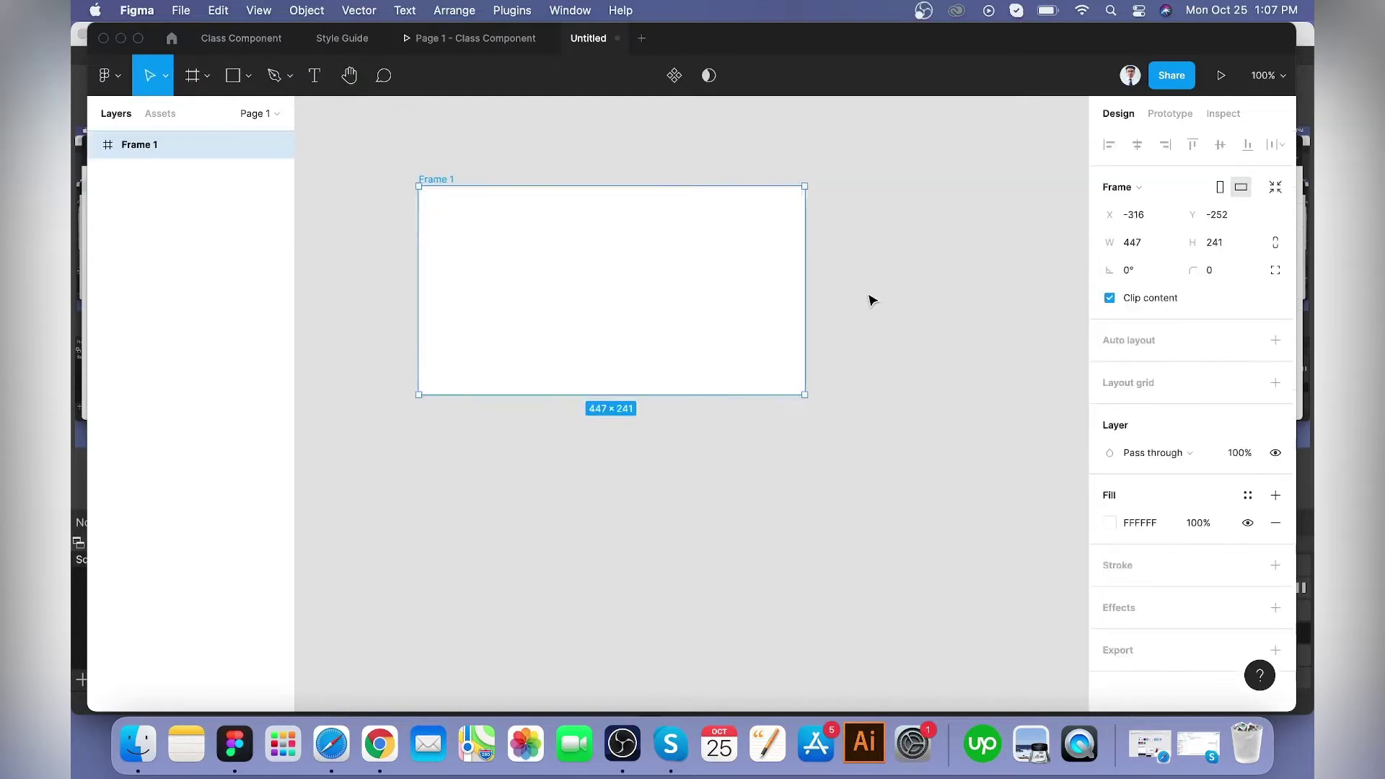
click(866, 296)
- Draw a rectangle about 85 × 25 near the frame's upper-left corner
key(r)
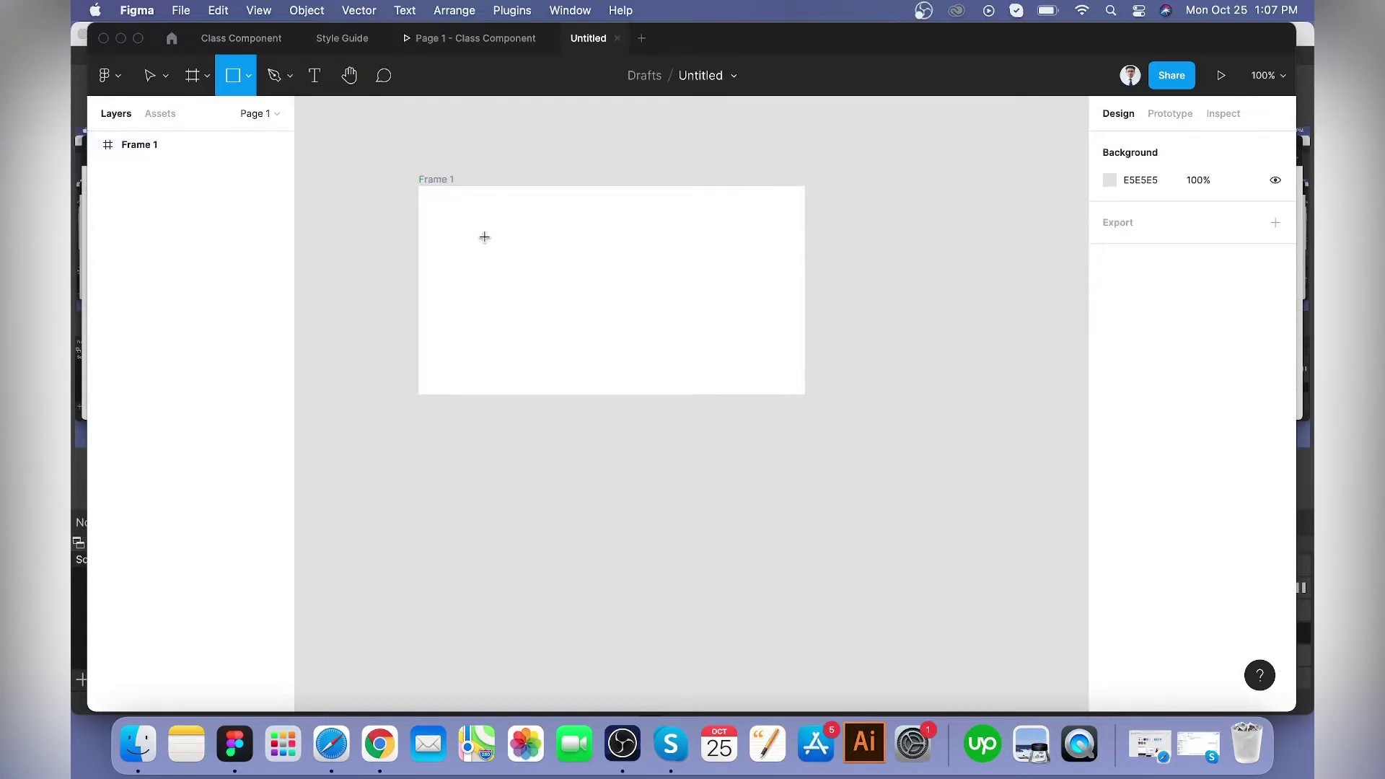
mouse_move(473, 220)
mouse_down()
mouse_move(547, 240)
mouse_move(548, 220)
mouse_up()
scroll(498, 231, up, 5)
click(693, 297)
click(550, 231)
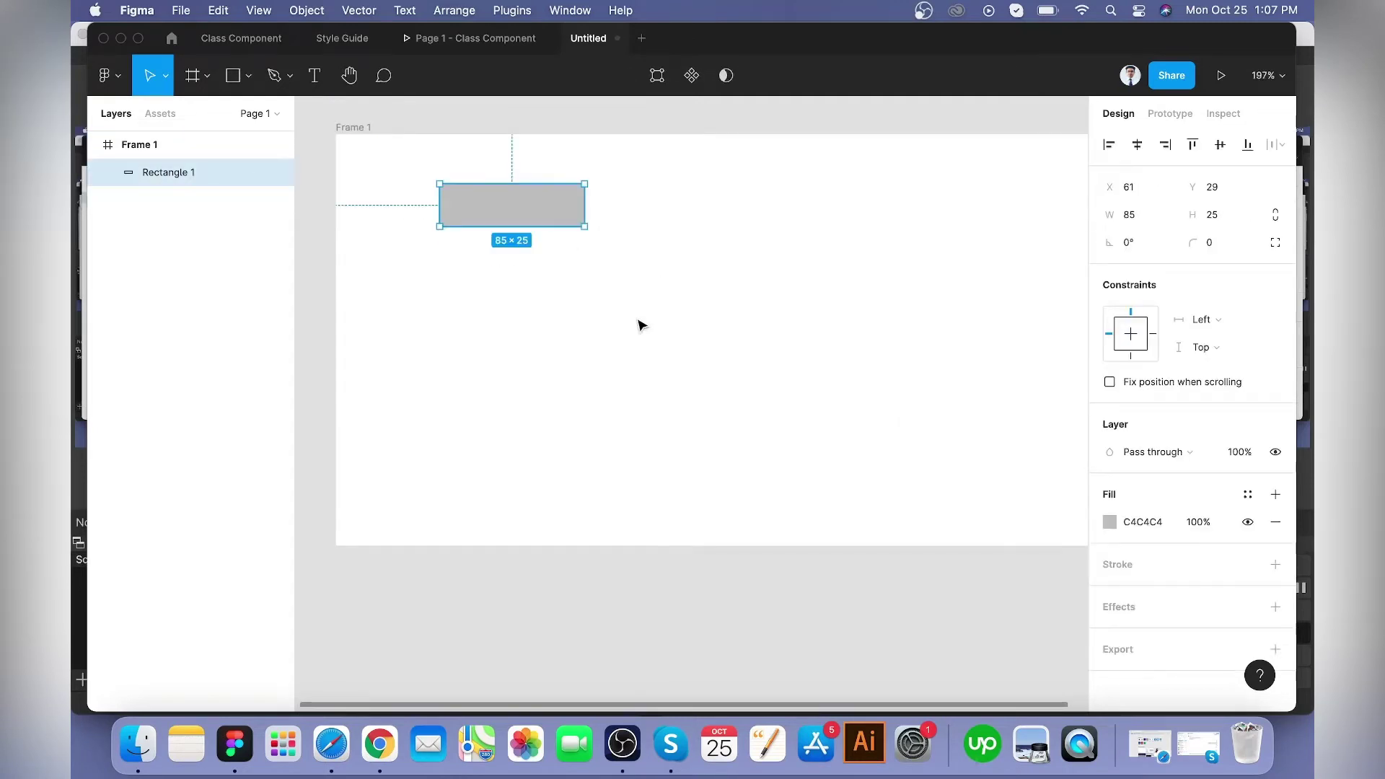
- Set the rectangle's height to 48 and deselect it
click(639, 326)
click(539, 210)
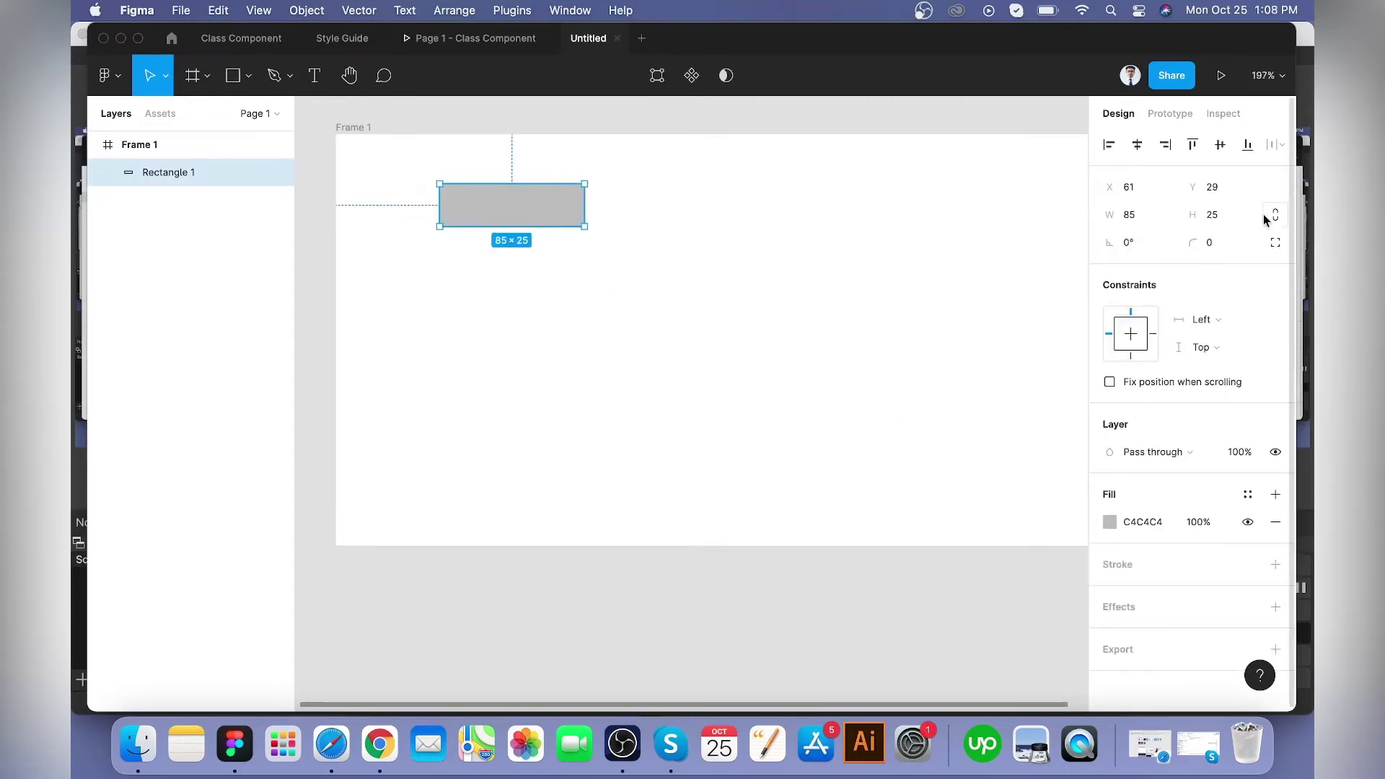
click(1234, 221)
text(48)
key(Return)
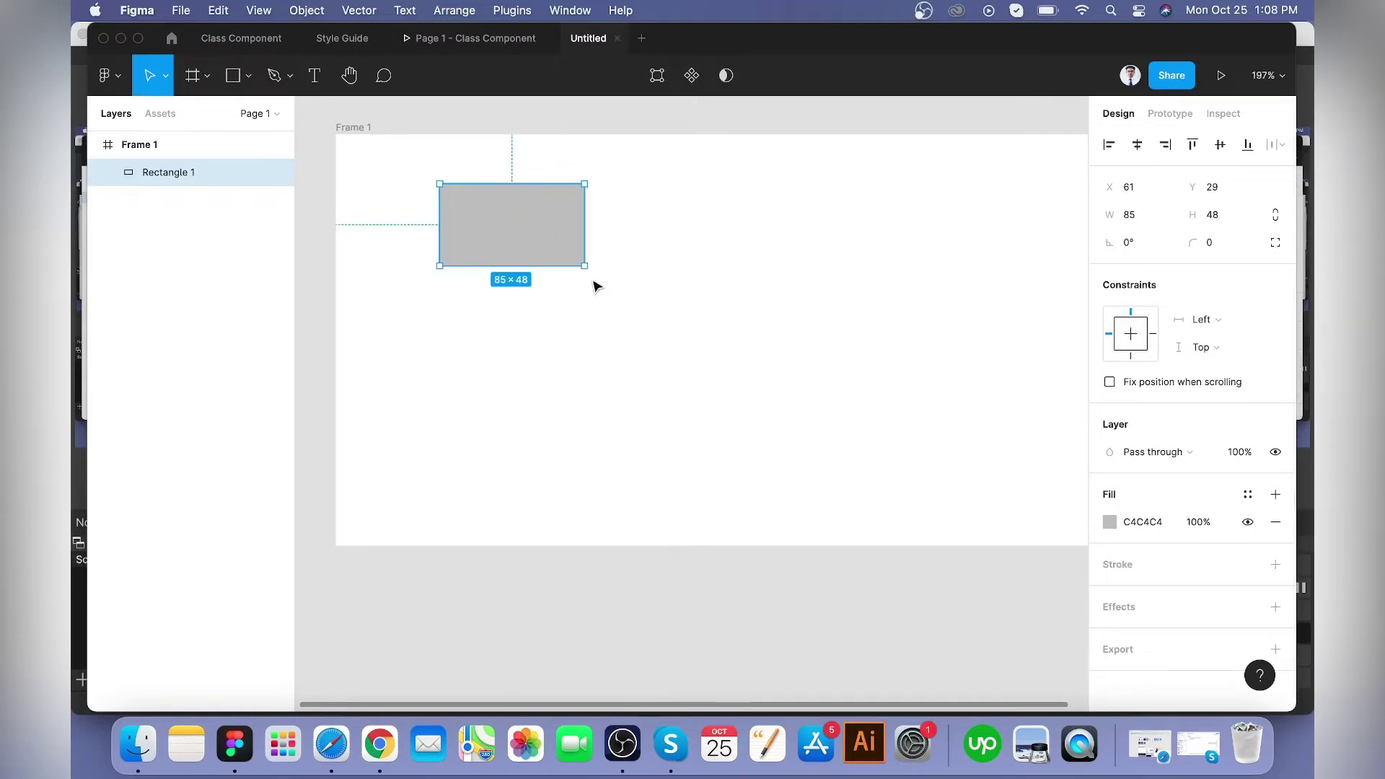
click(689, 330)
- Set the width of Frame 1 to 1920
scroll(689, 328, down, 2)
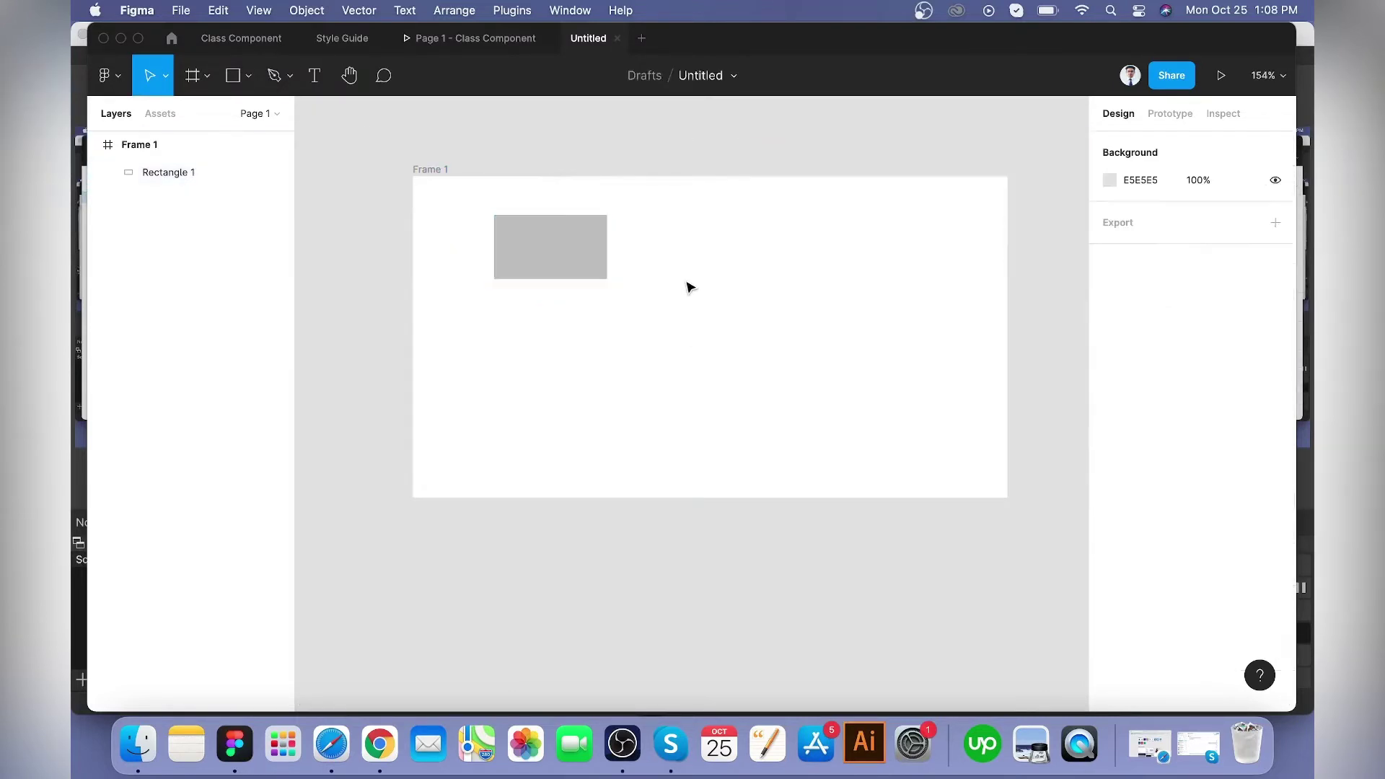
click(429, 170)
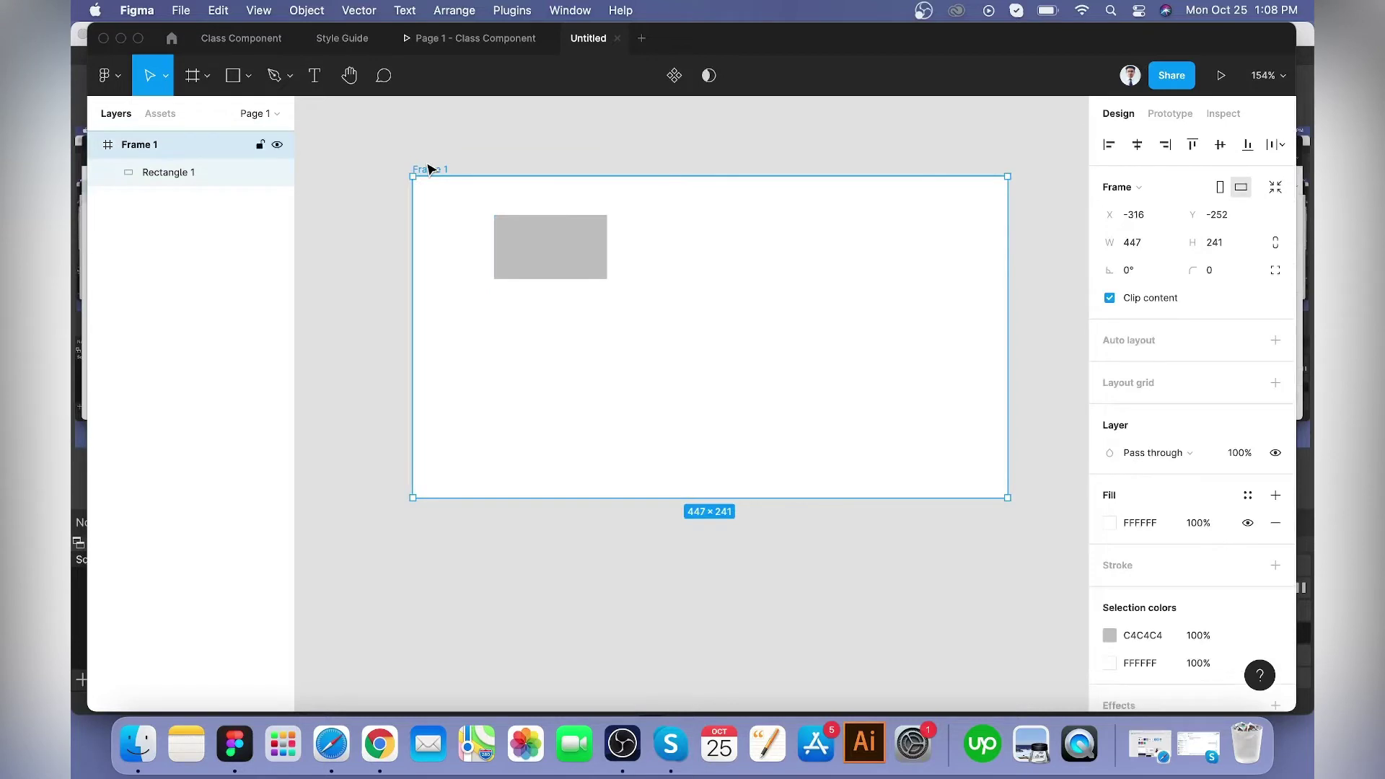
click(1142, 252)
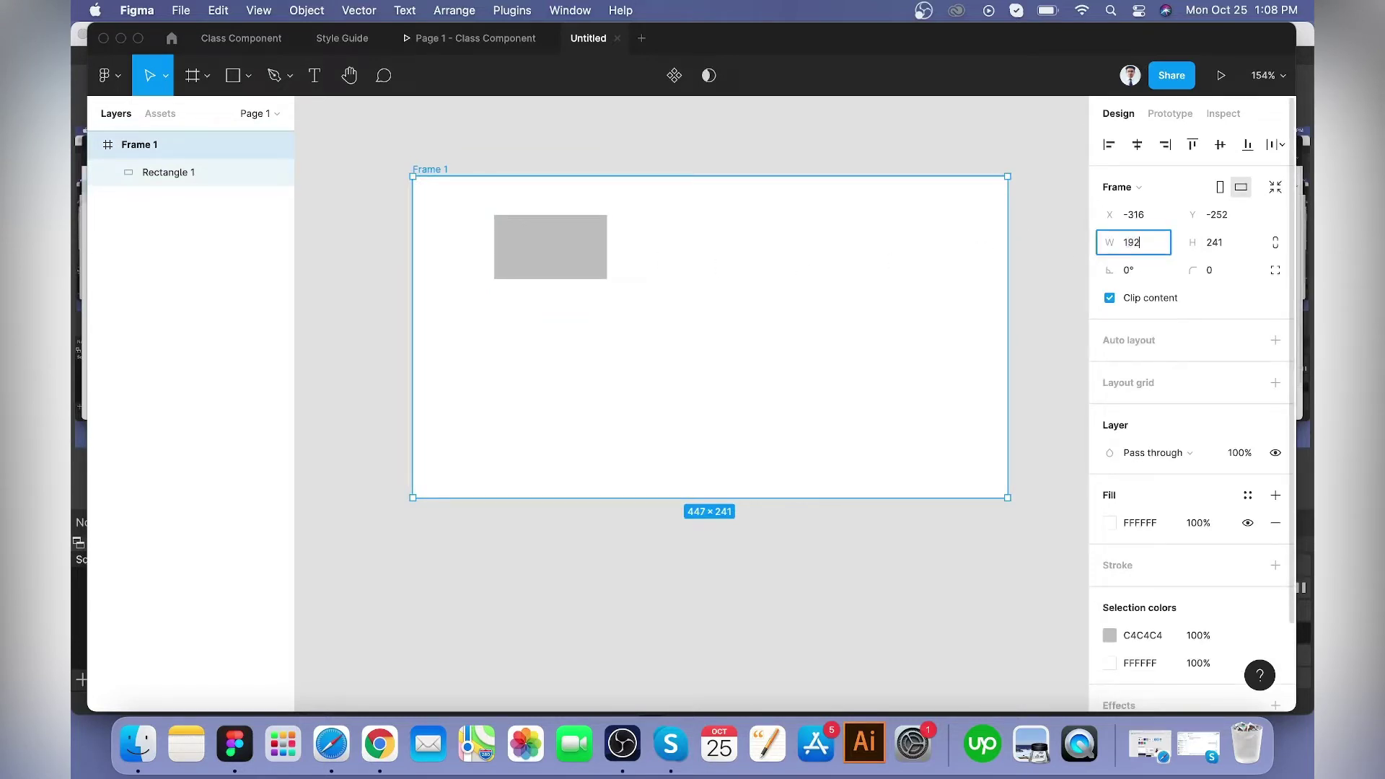
text(1920)
key(Return)
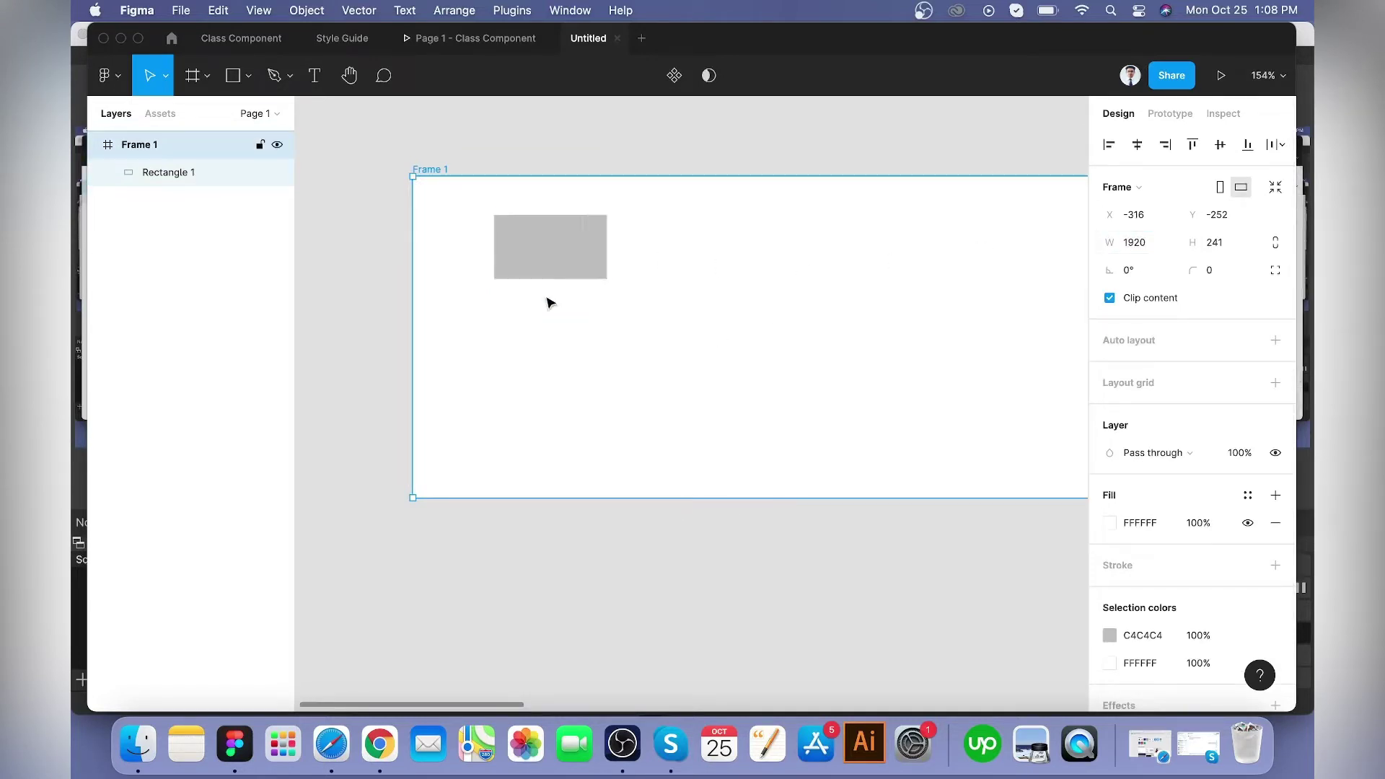
scroll(575, 278, down, 2)
key(Escape)
- Reduce the rectangle's height to about 26 by moving its lower edge up
click(567, 280)
drag(560, 285, 560, 263)
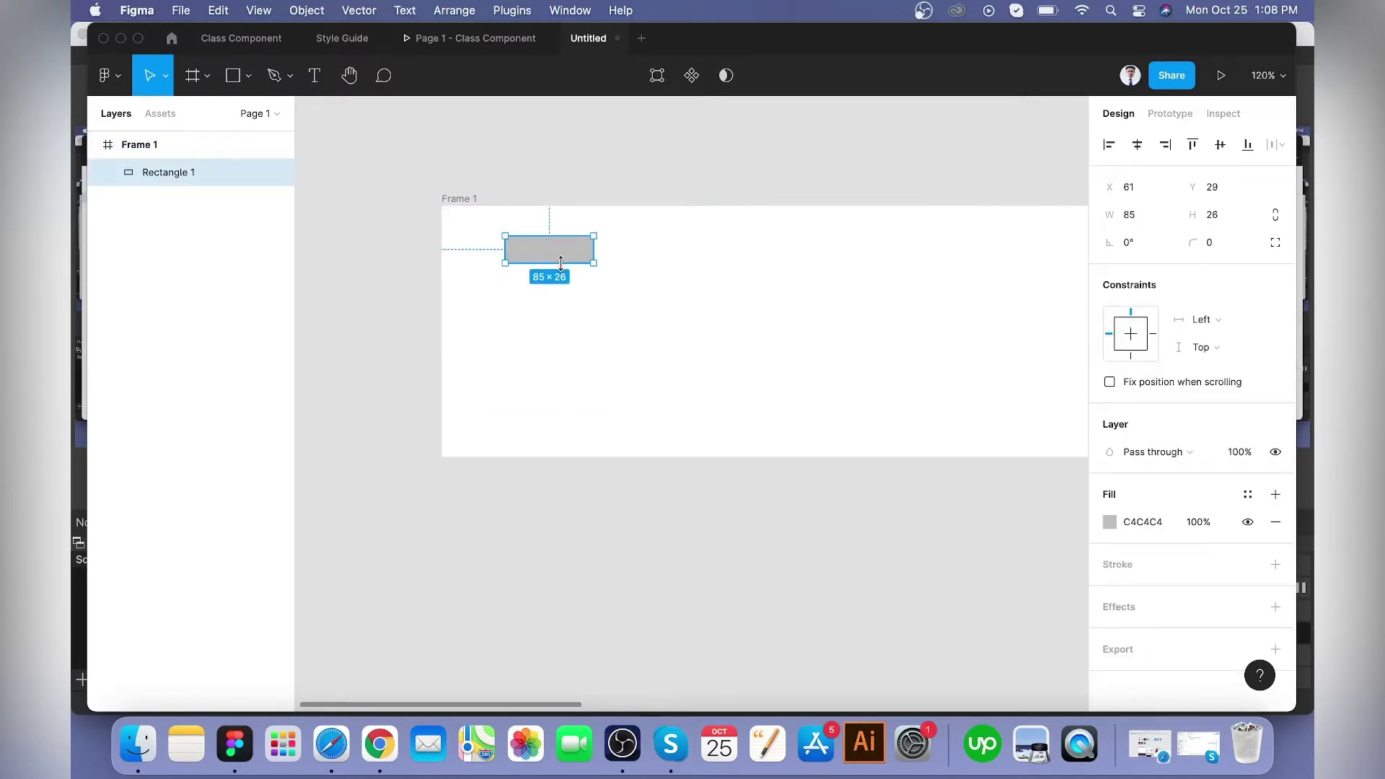
click(458, 296)
- Extend the frame's lower edge downward to roughly double its height
scroll(459, 292, down, 2)
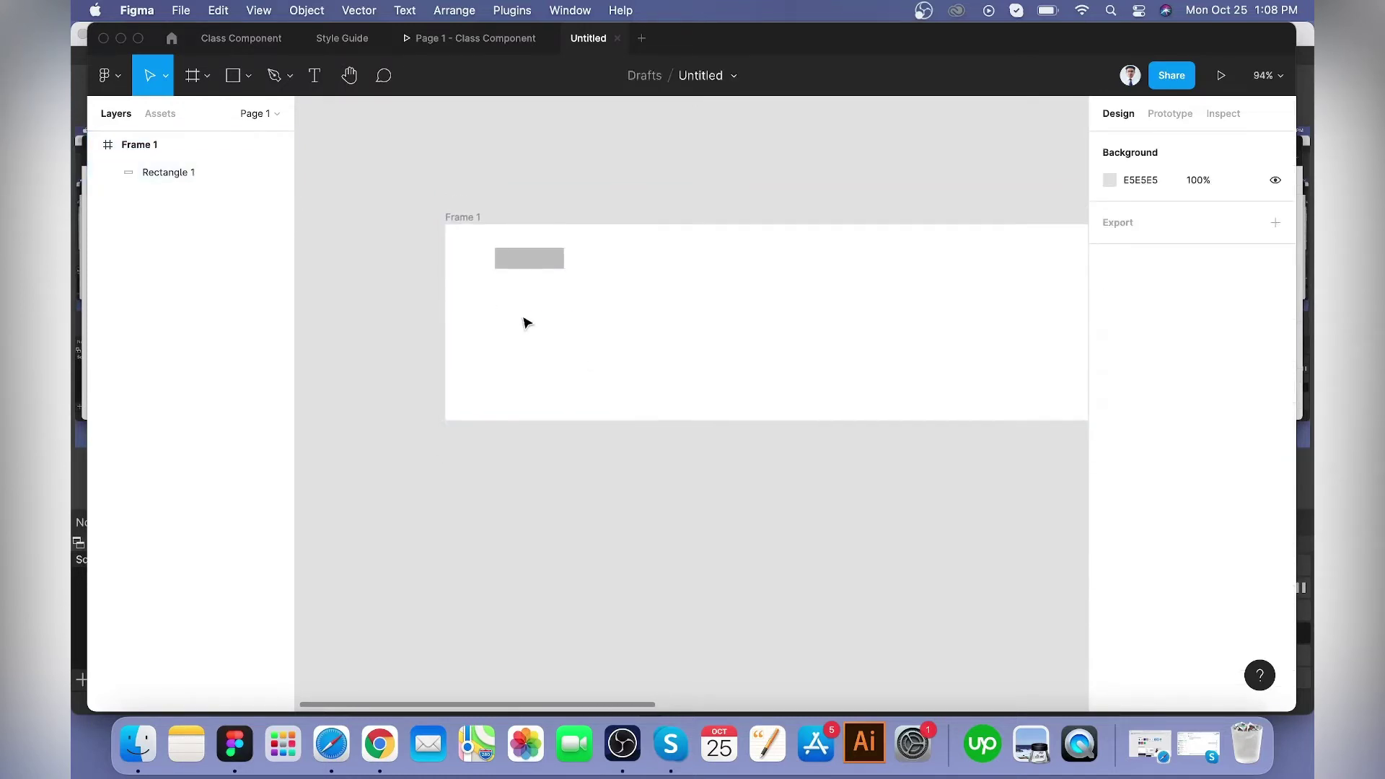
click(465, 231)
drag(547, 427, 557, 606)
click(374, 350)
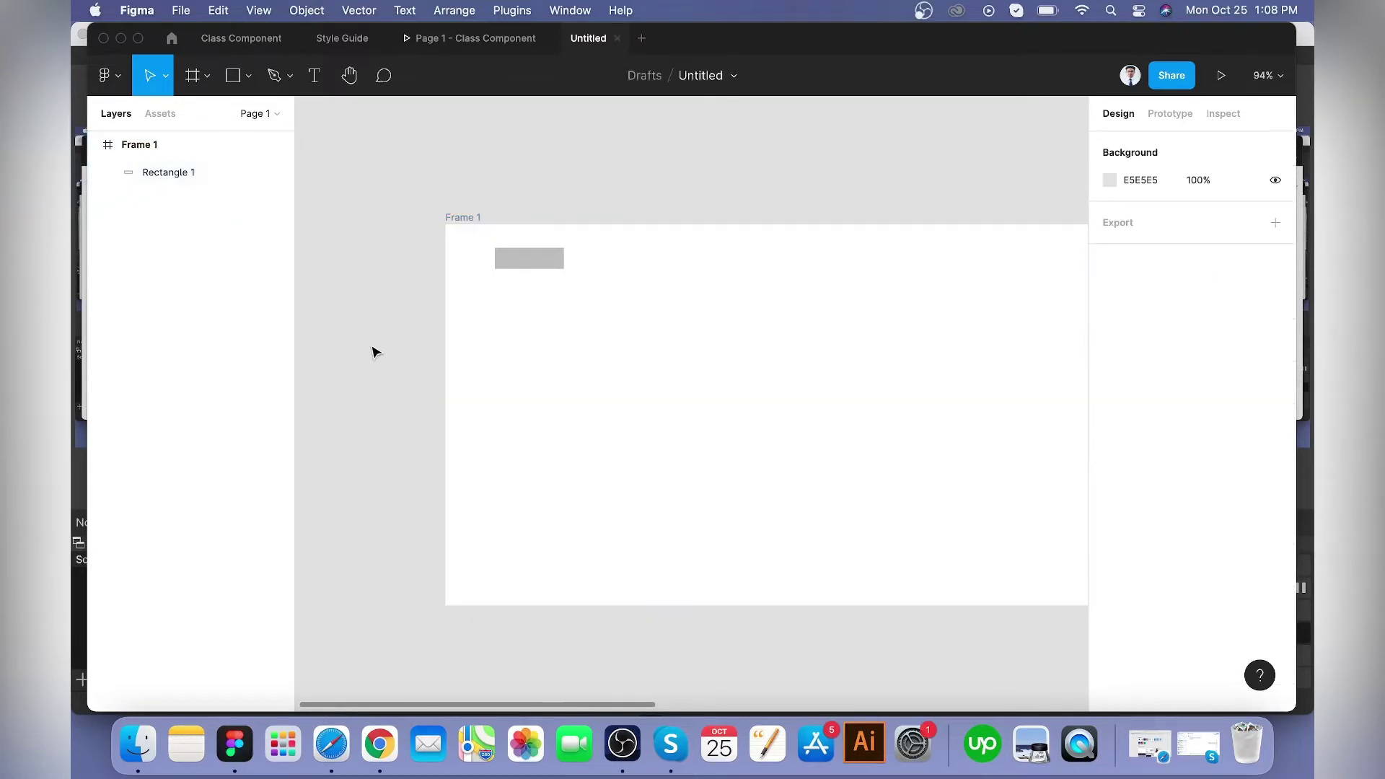
- Move the rectangle down and to the right inside the frame, to about X 123, Y 78
click(561, 262)
drag(561, 261, 611, 301)
key(Escape)
scroll(572, 306, up, 2)
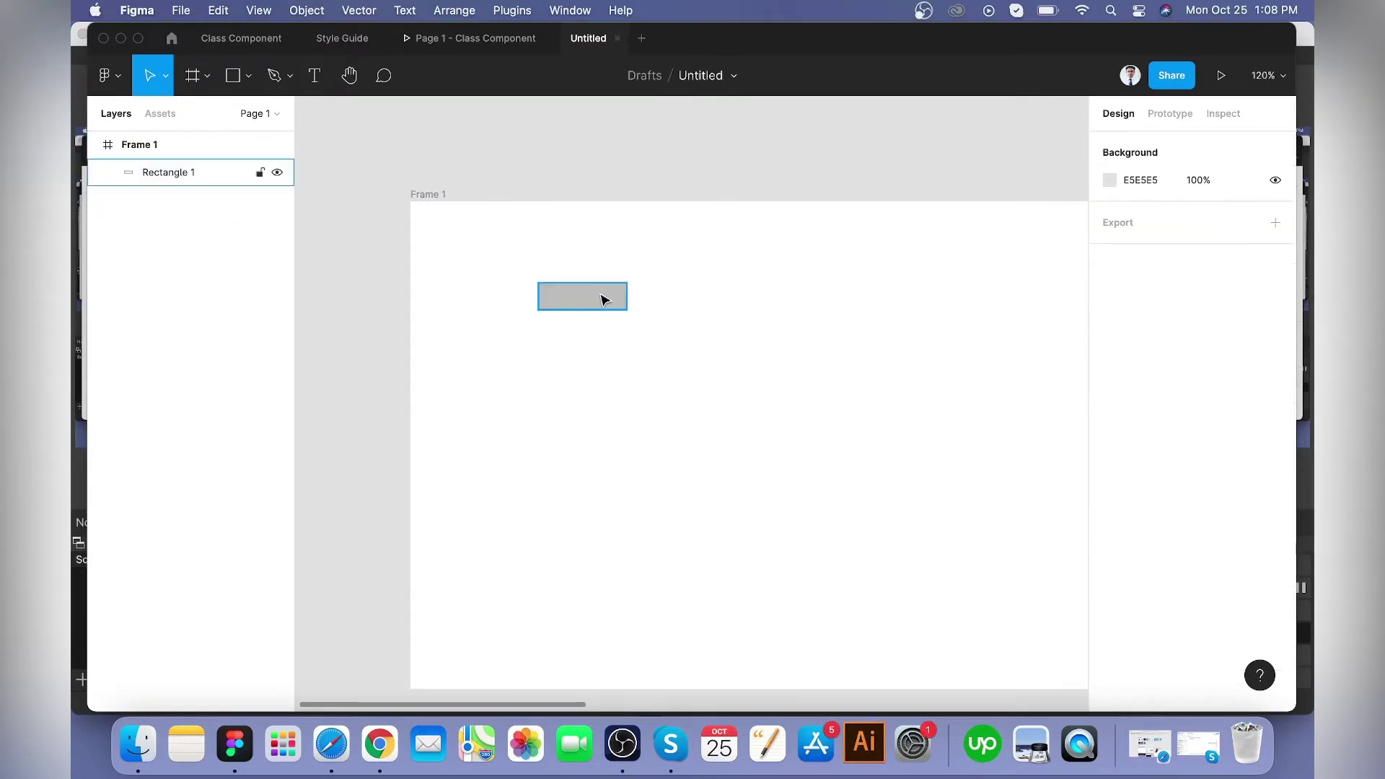
- Set the height of the repositioned rectangle to 48
click(603, 293)
click(1239, 222)
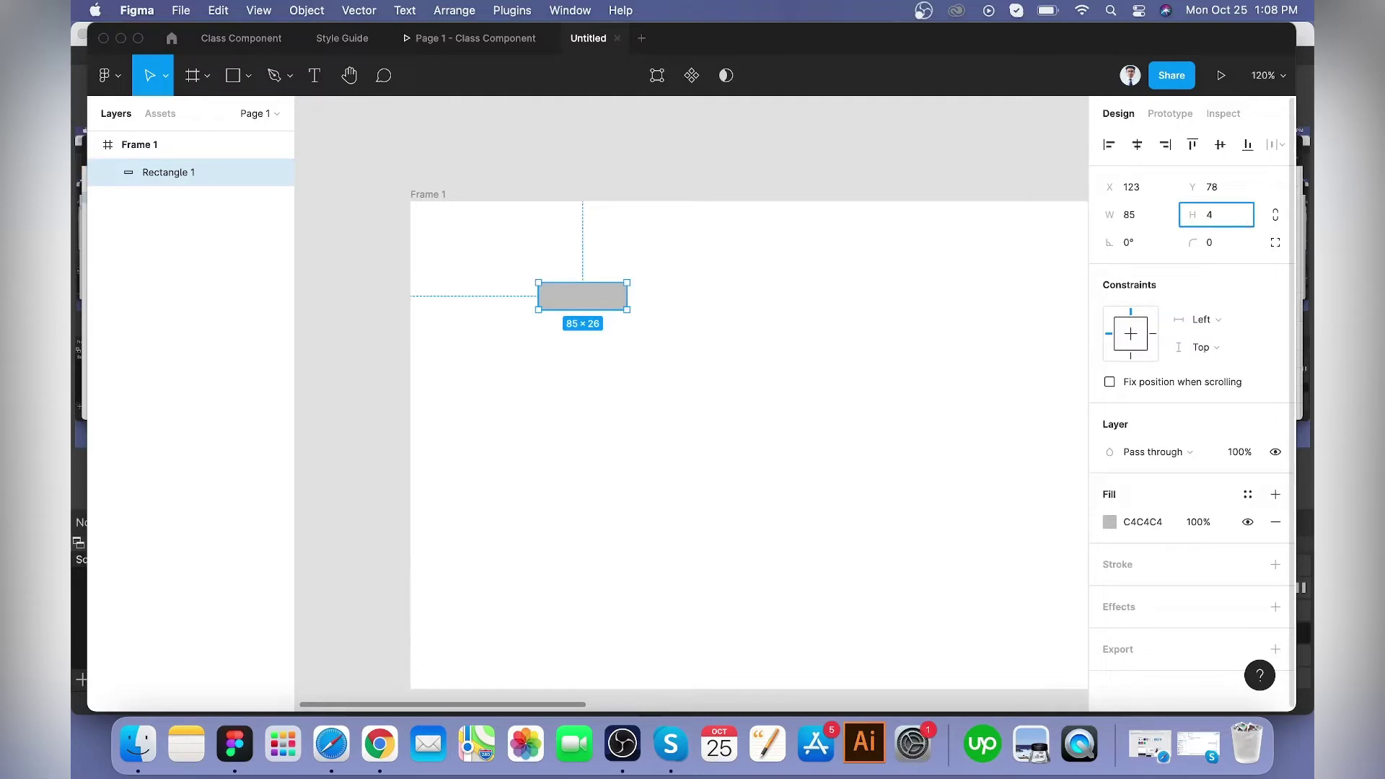
key(Return)
click(681, 340)
click(569, 294)
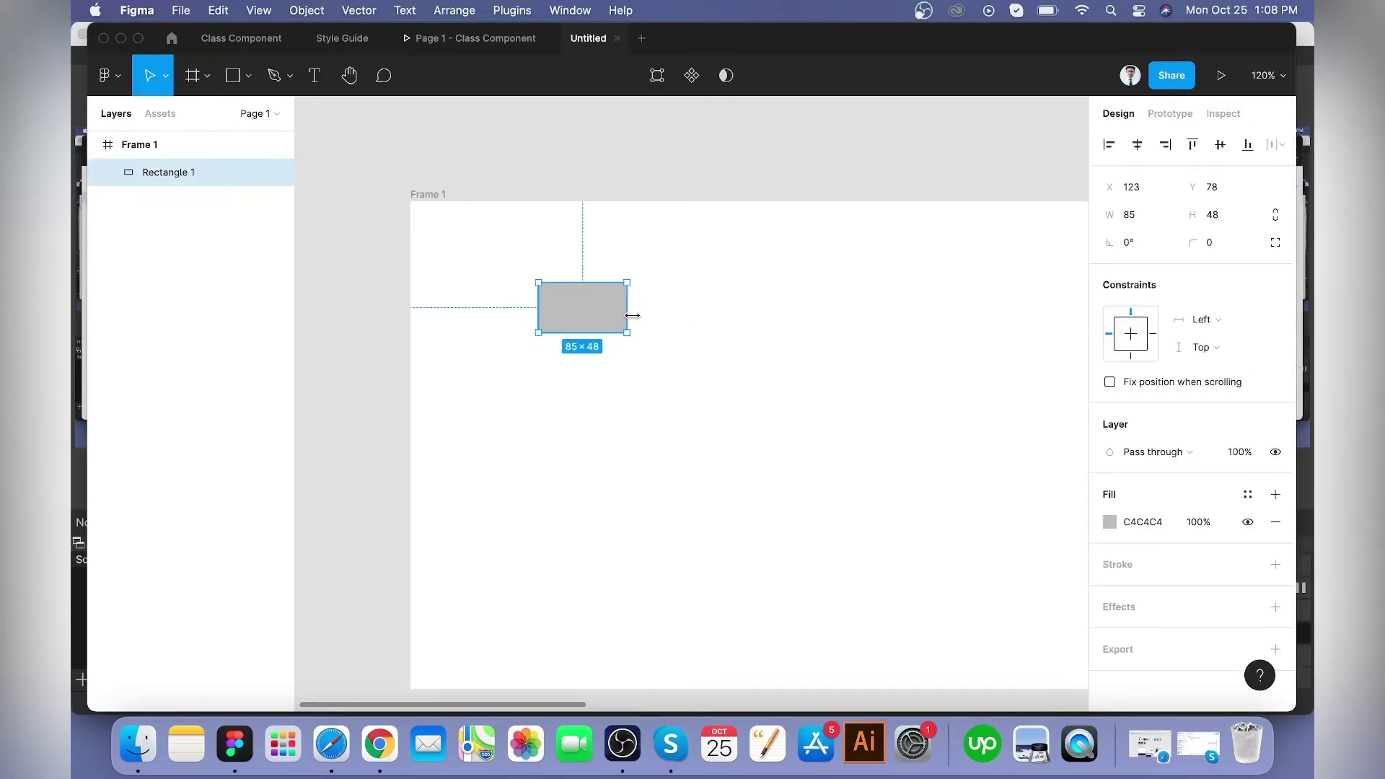
- Widen the rectangle to about 146 by extending its right edge, and deselect it
drag(628, 313, 691, 317)
click(806, 376)
drag(444, 235, 718, 351)
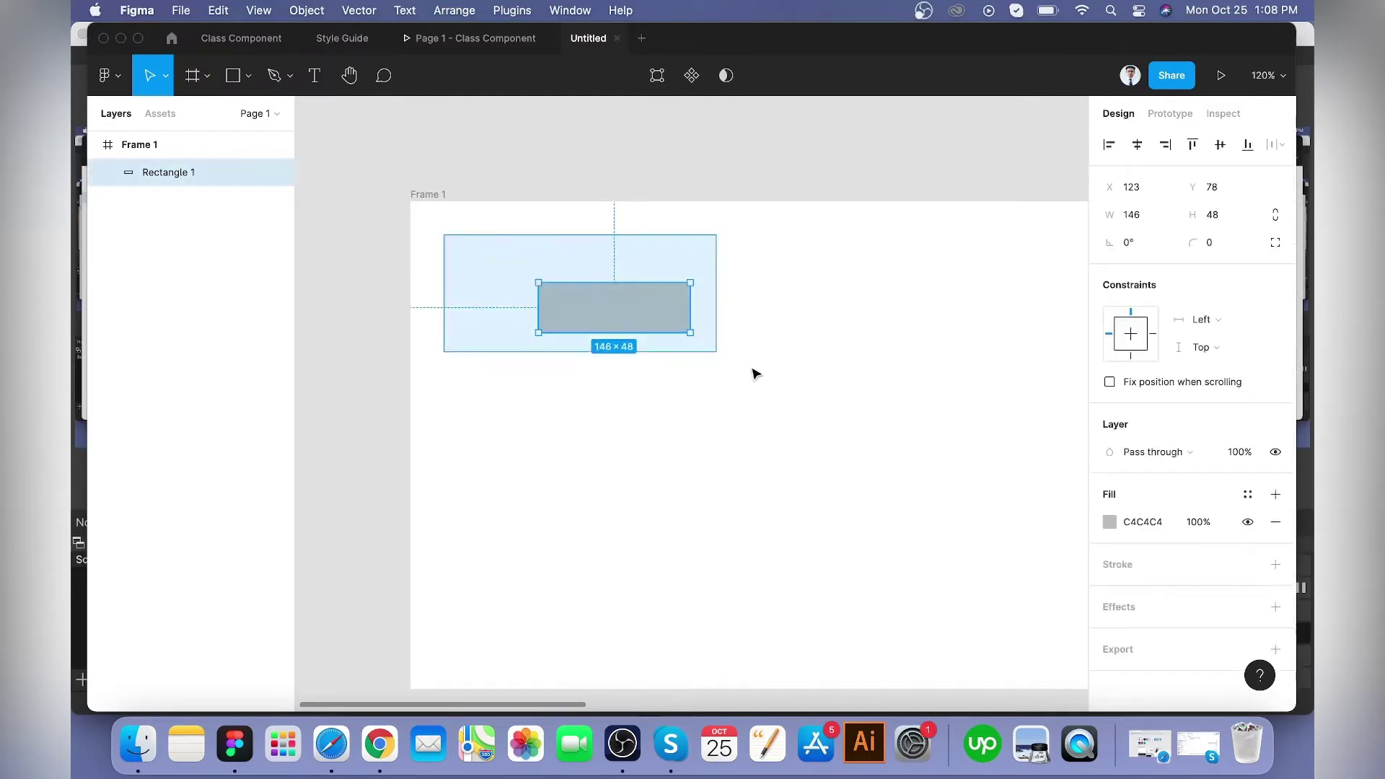
click(811, 389)
- Add the text "Get Started" on the rectangle and move it to about X 159, Y 102
click(316, 78)
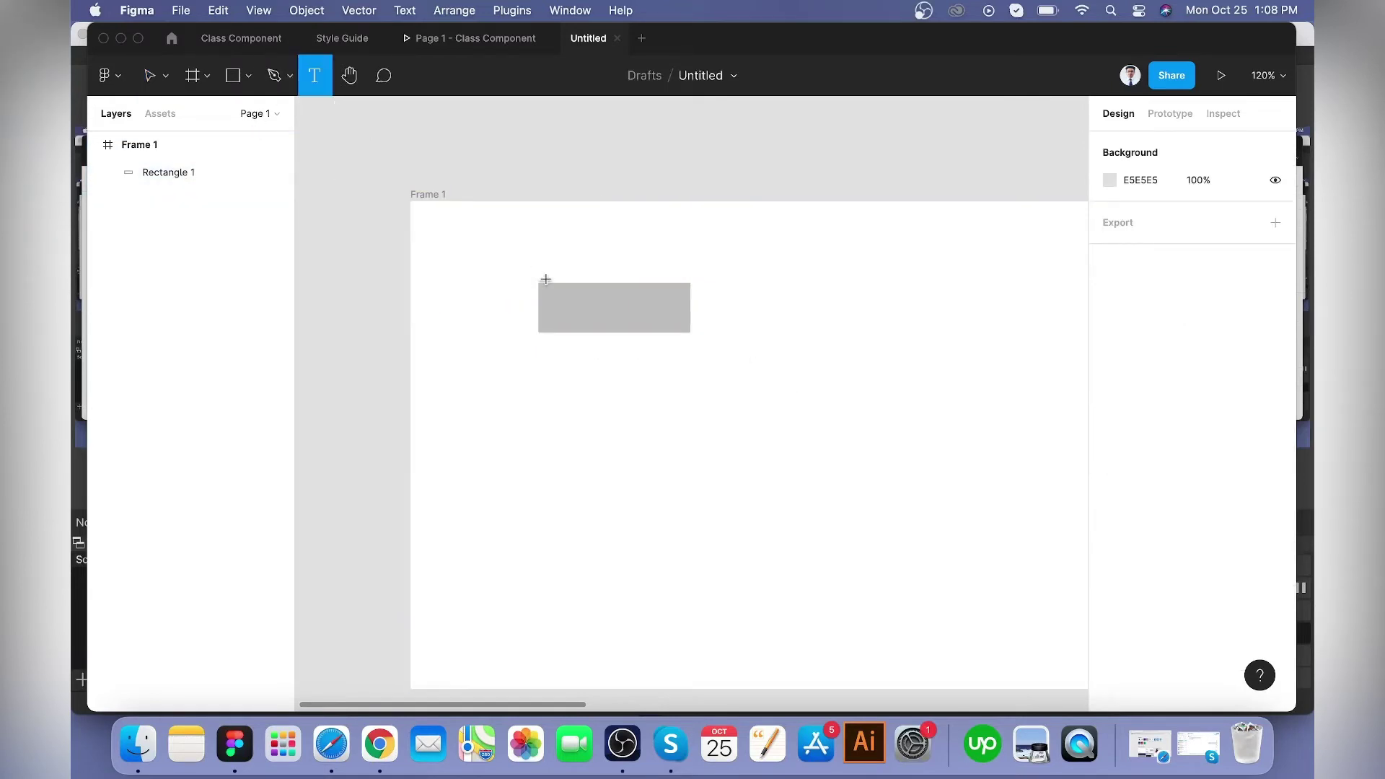
click(569, 313)
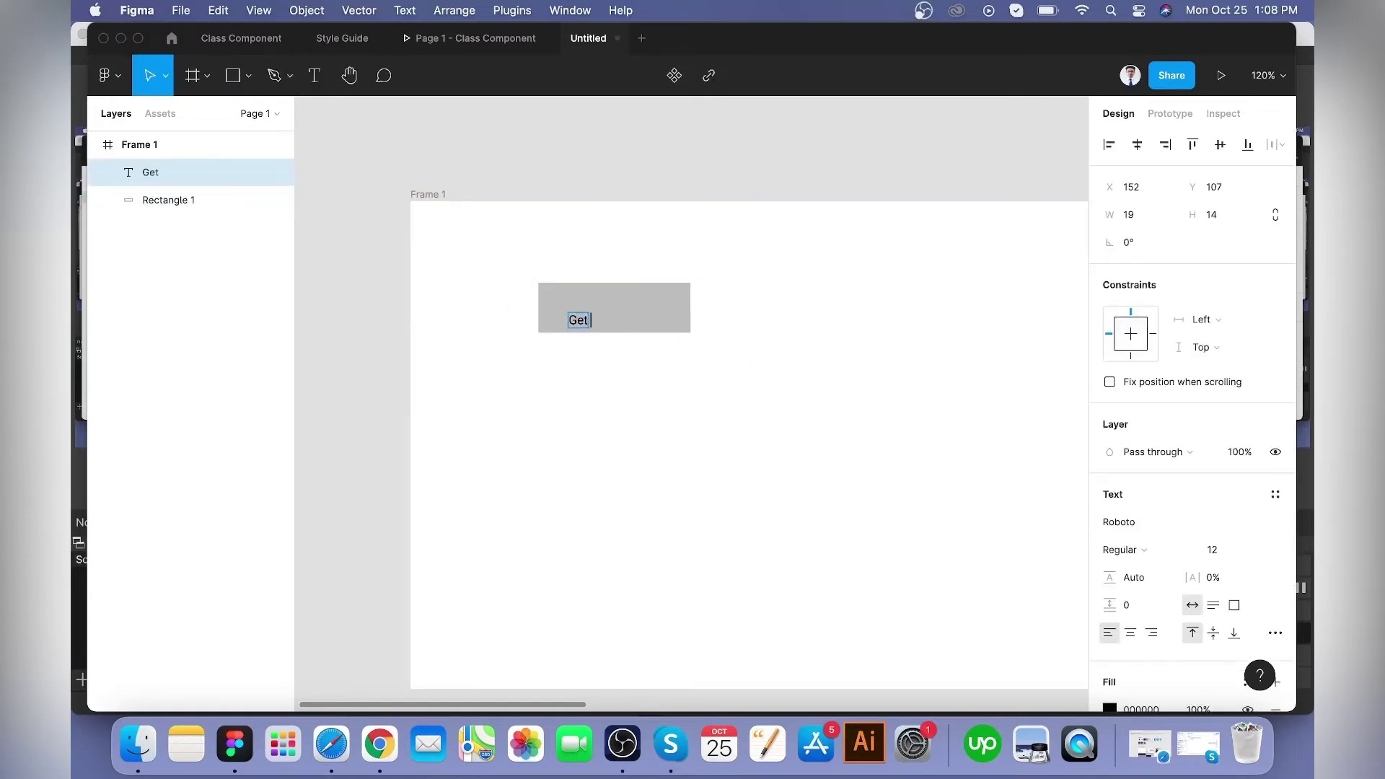
text(Get Started)
key(Escape)
drag(588, 323, 596, 318)
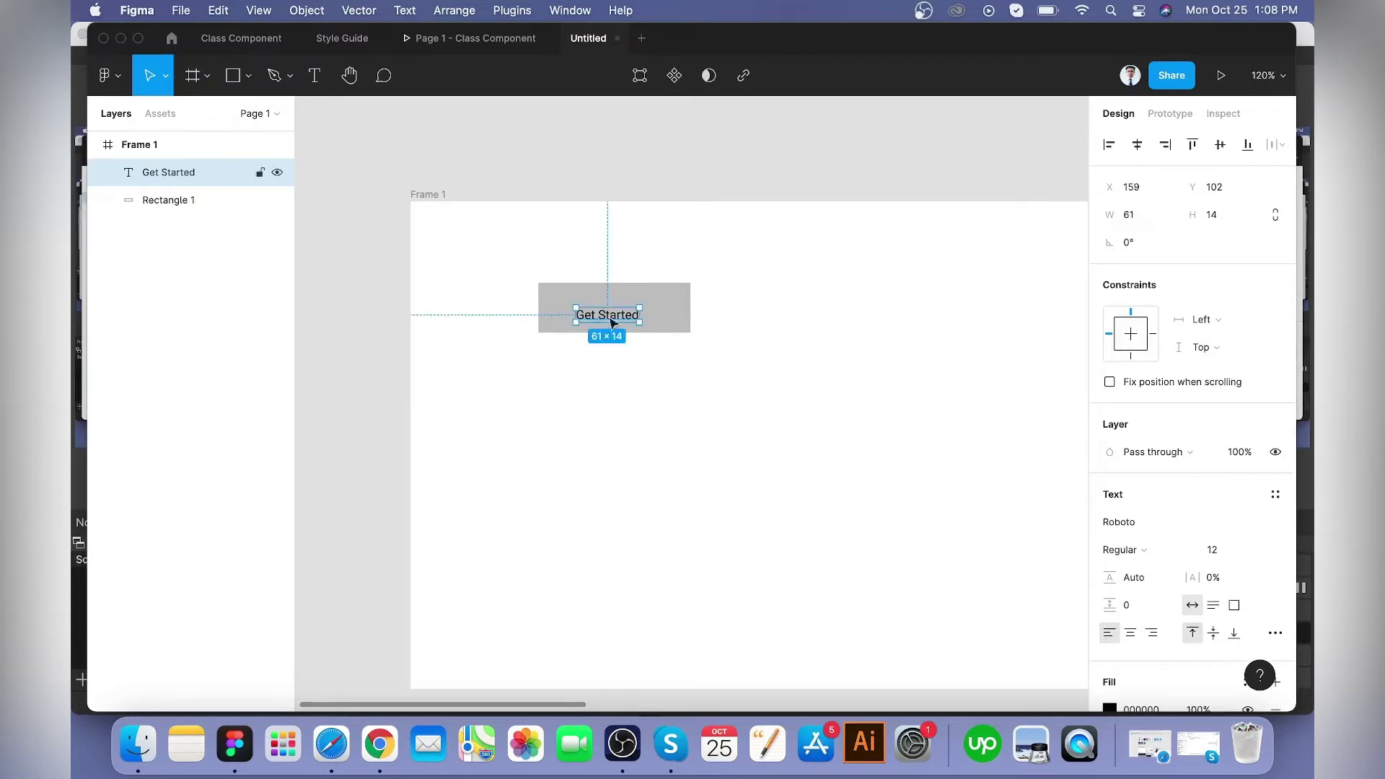
click(1213, 553)
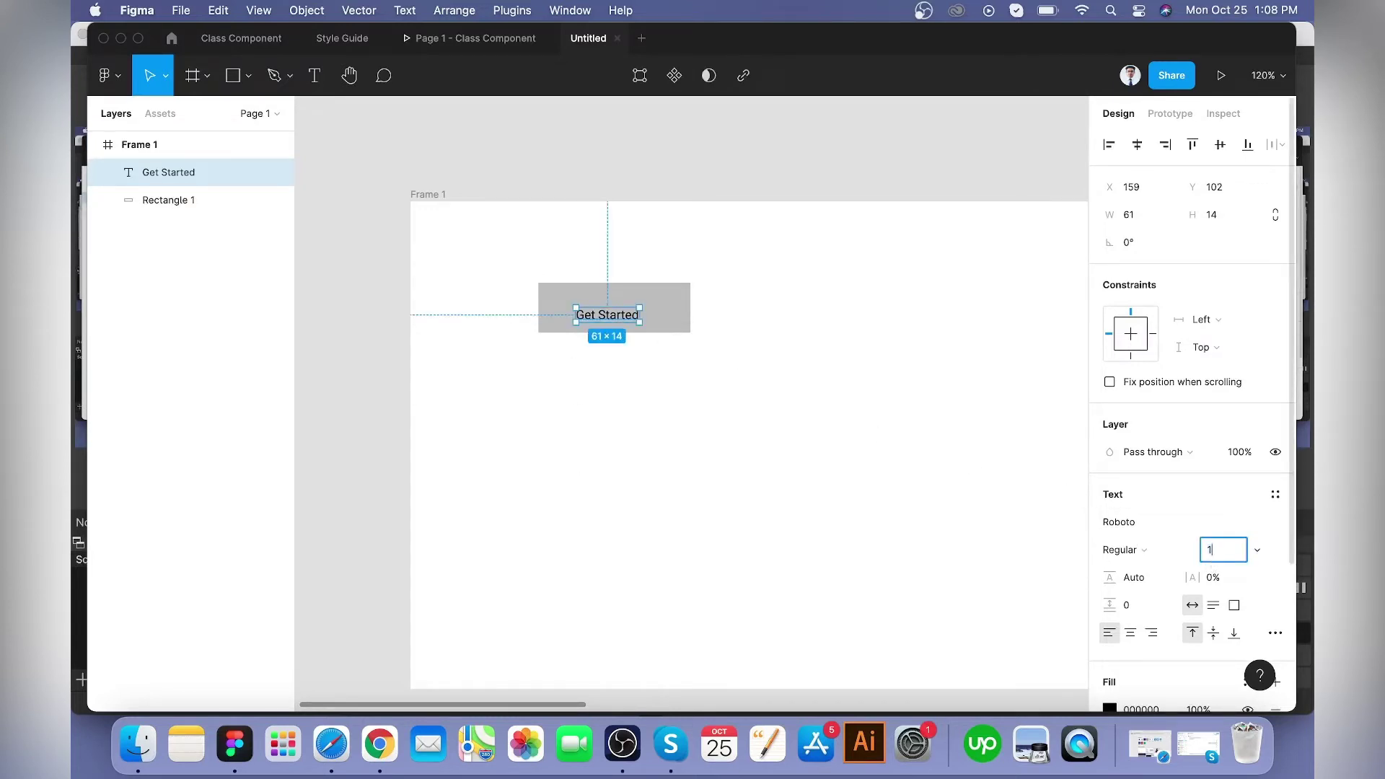
key(Return)
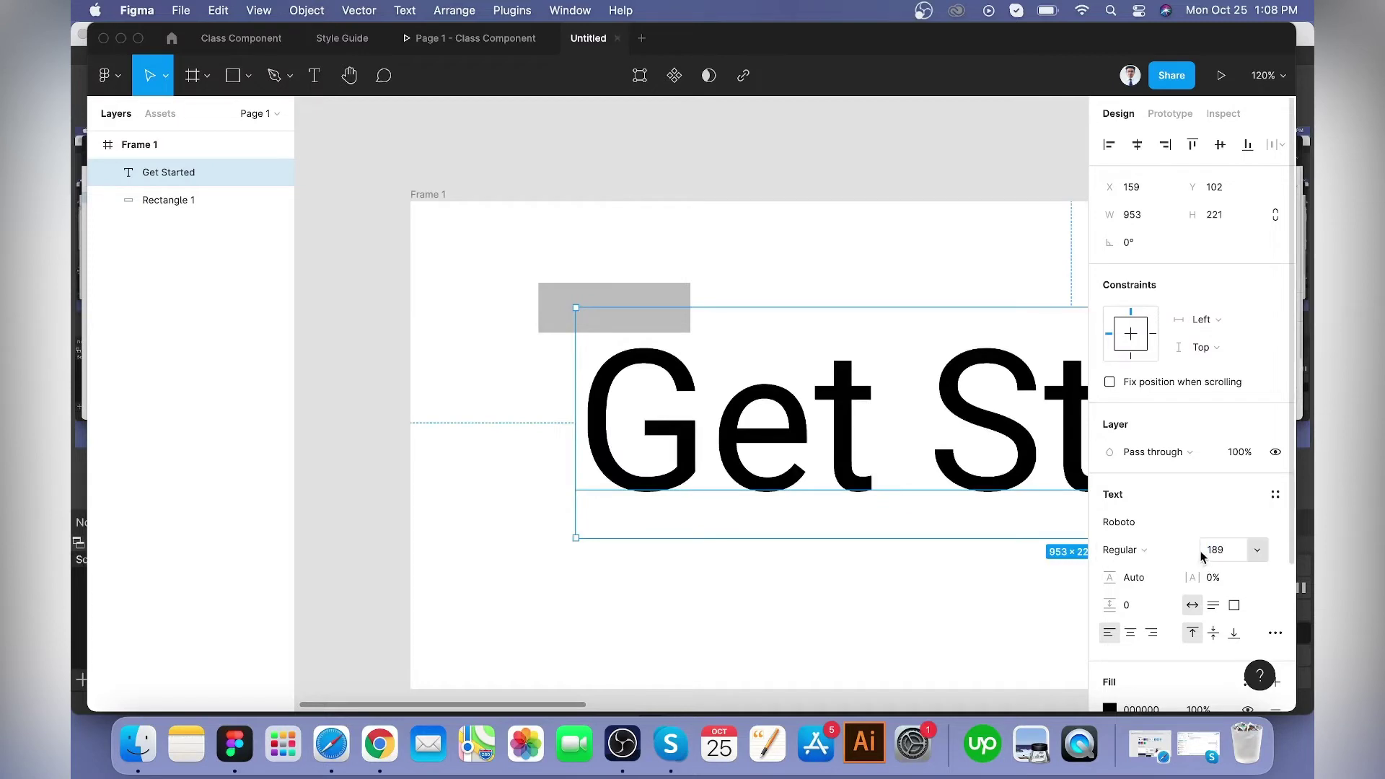
key(super+z)
- Set the font size of the "Get Started" text to 18 and deselect it
click(1227, 551)
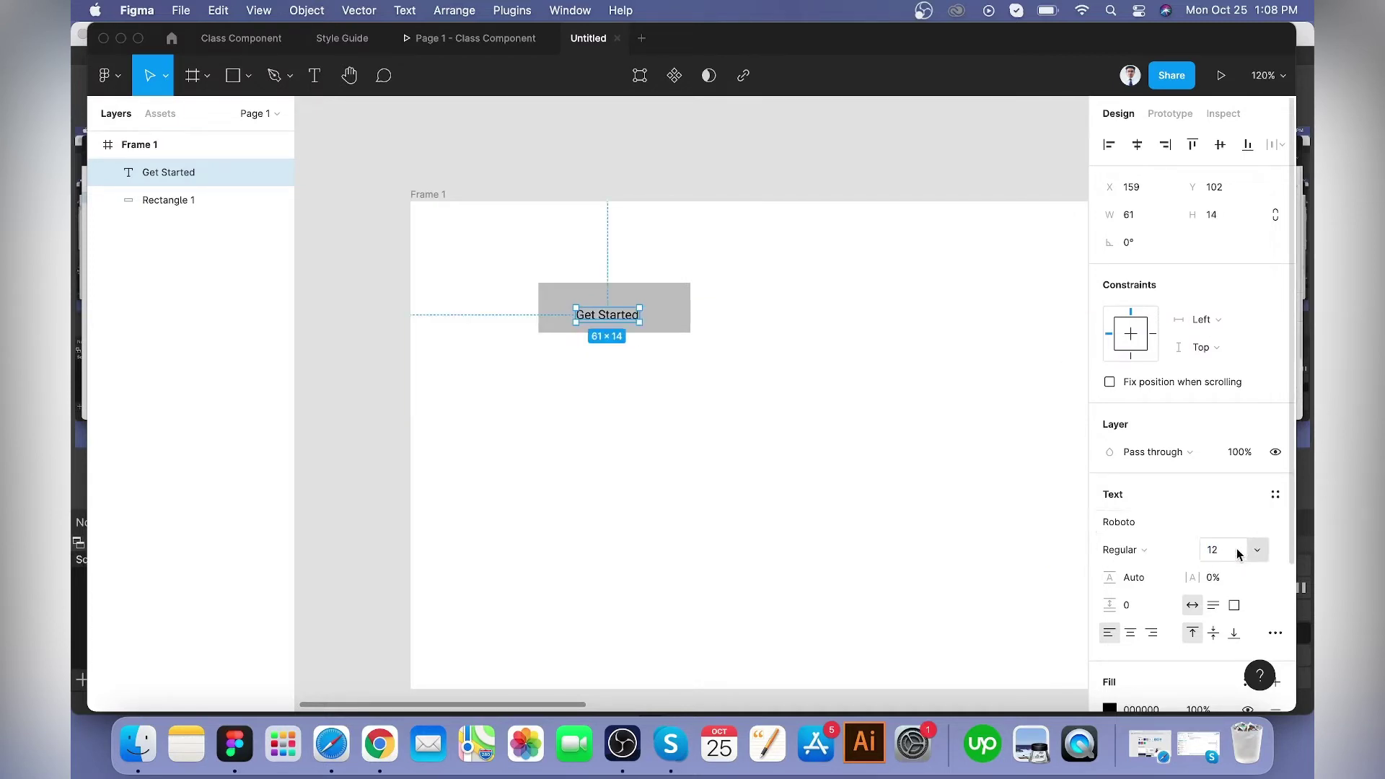
text(18)
key(Return)
click(798, 575)
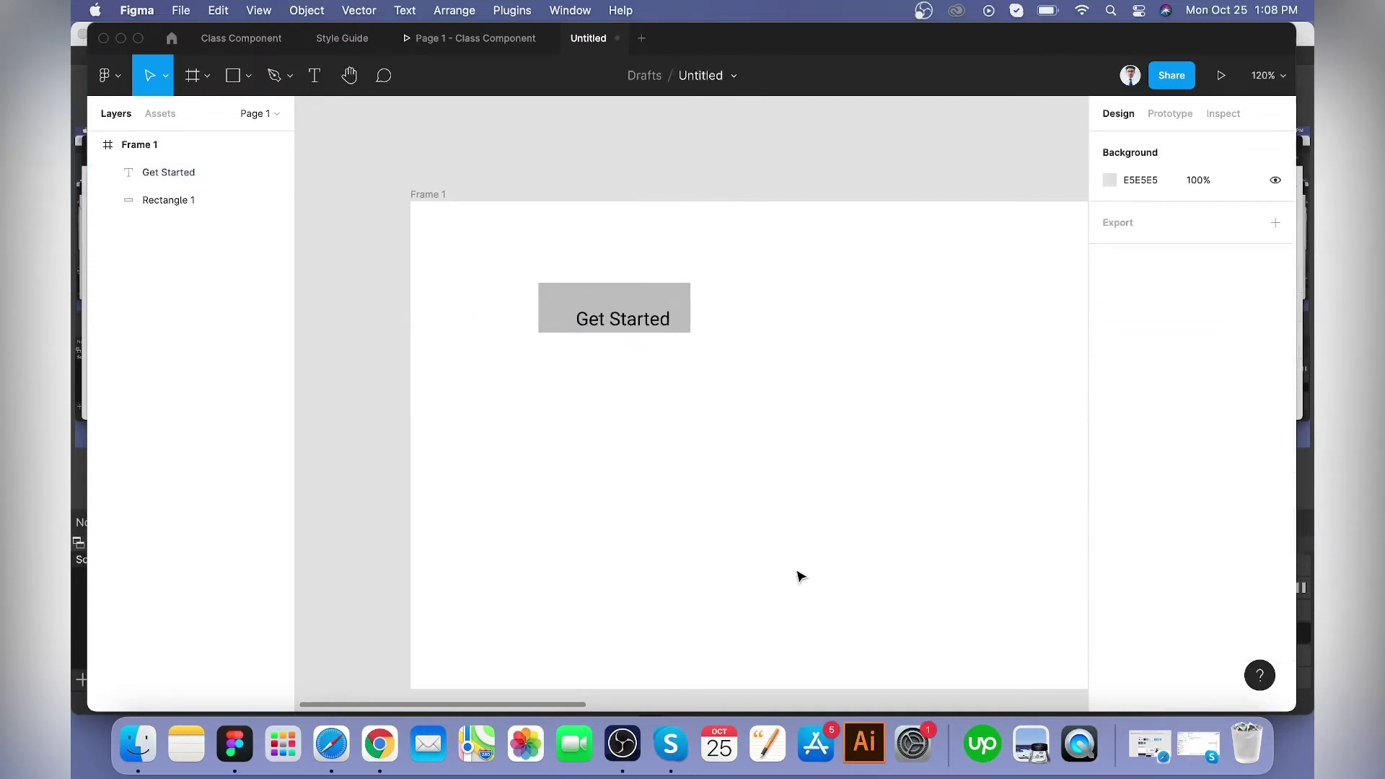
- Align the "Get Started" text and the rectangle on their horizontal and vertical centers
click(613, 310)
click(734, 454)
drag(770, 436, 495, 242)
click(1138, 146)
click(1219, 145)
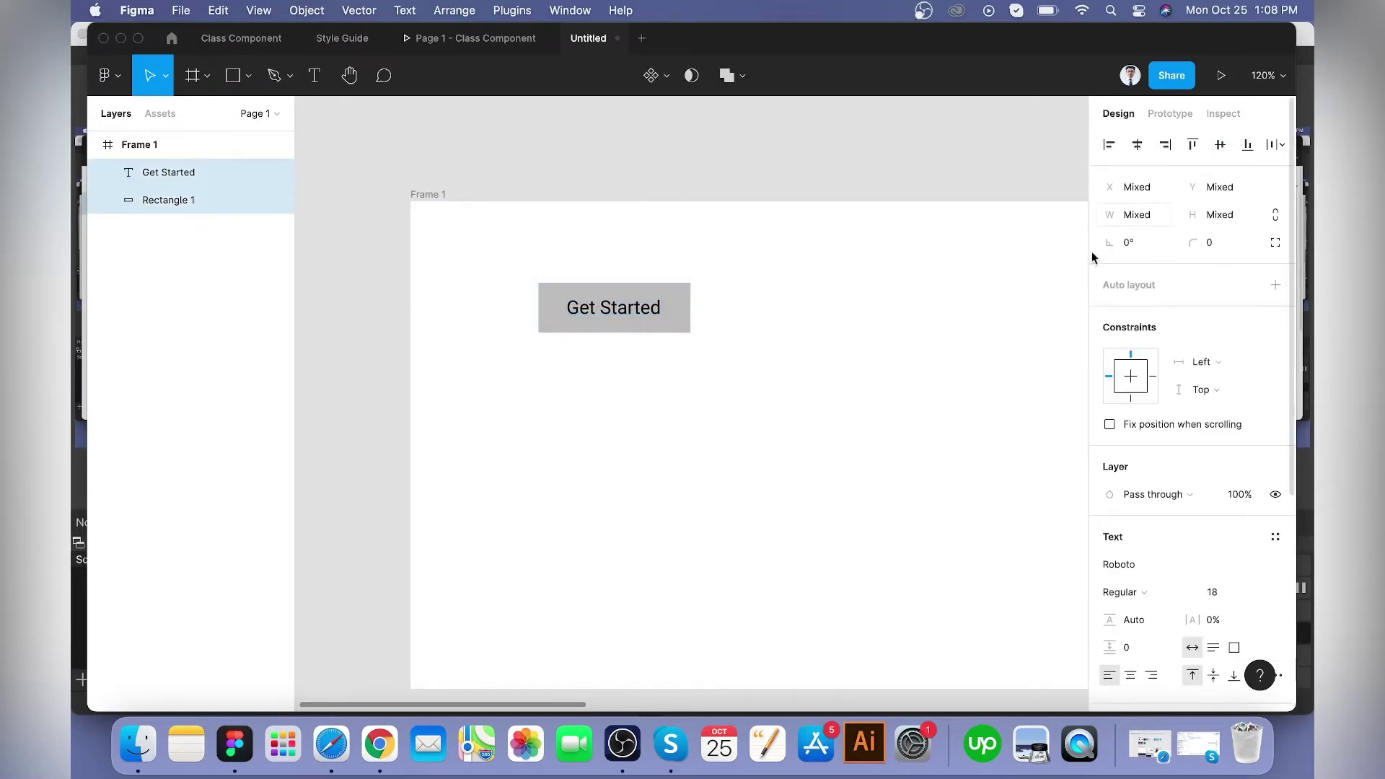
key(Escape)
- Change the font weight of the "Get Started" text to Medium
click(653, 307)
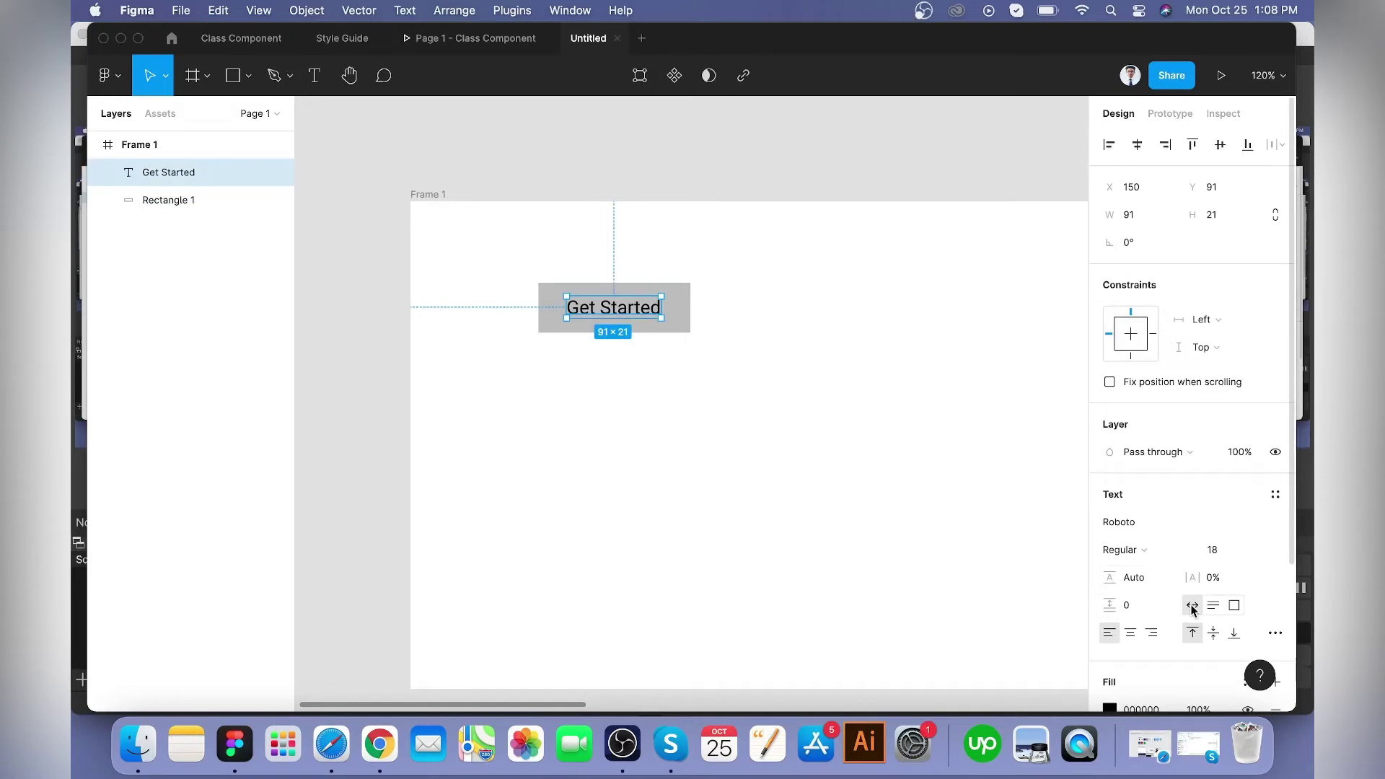
click(798, 402)
click(629, 312)
click(1157, 555)
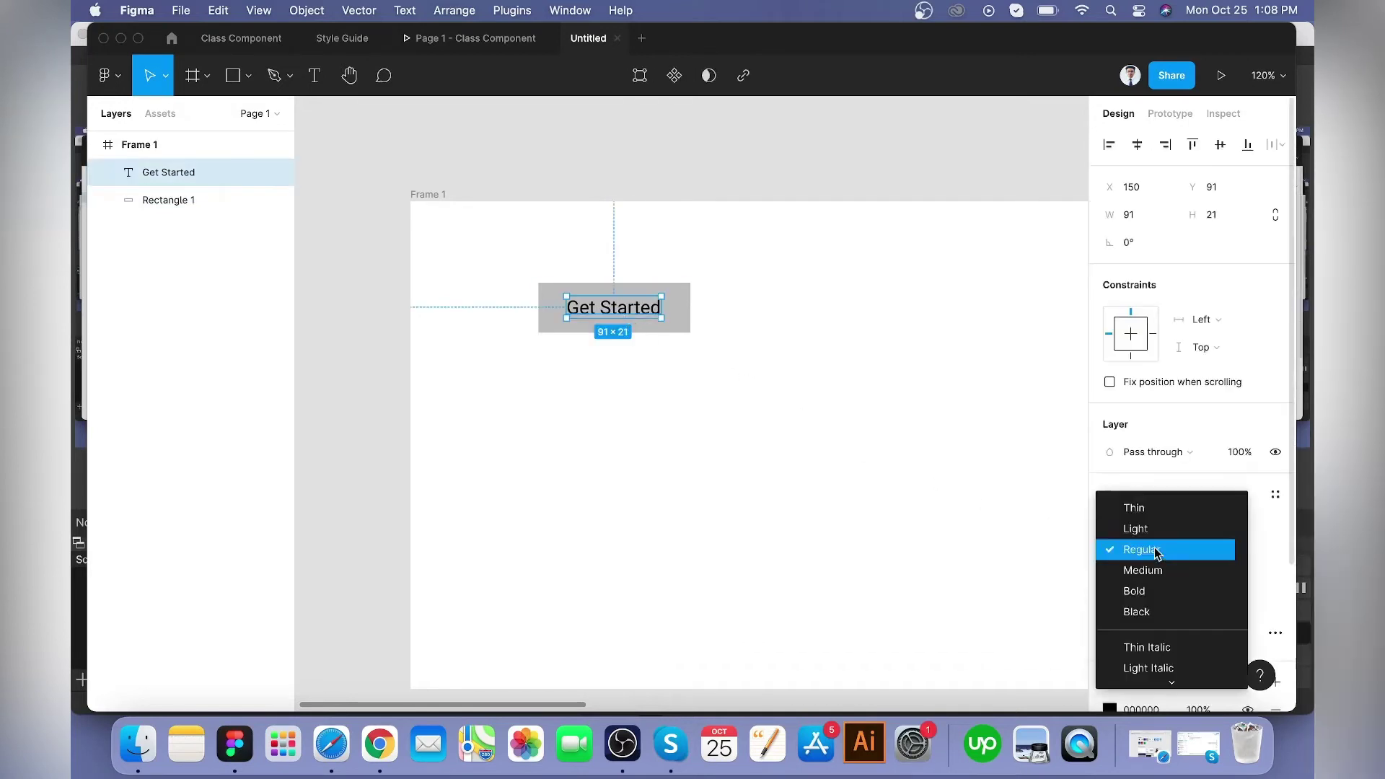
click(1144, 569)
click(762, 390)
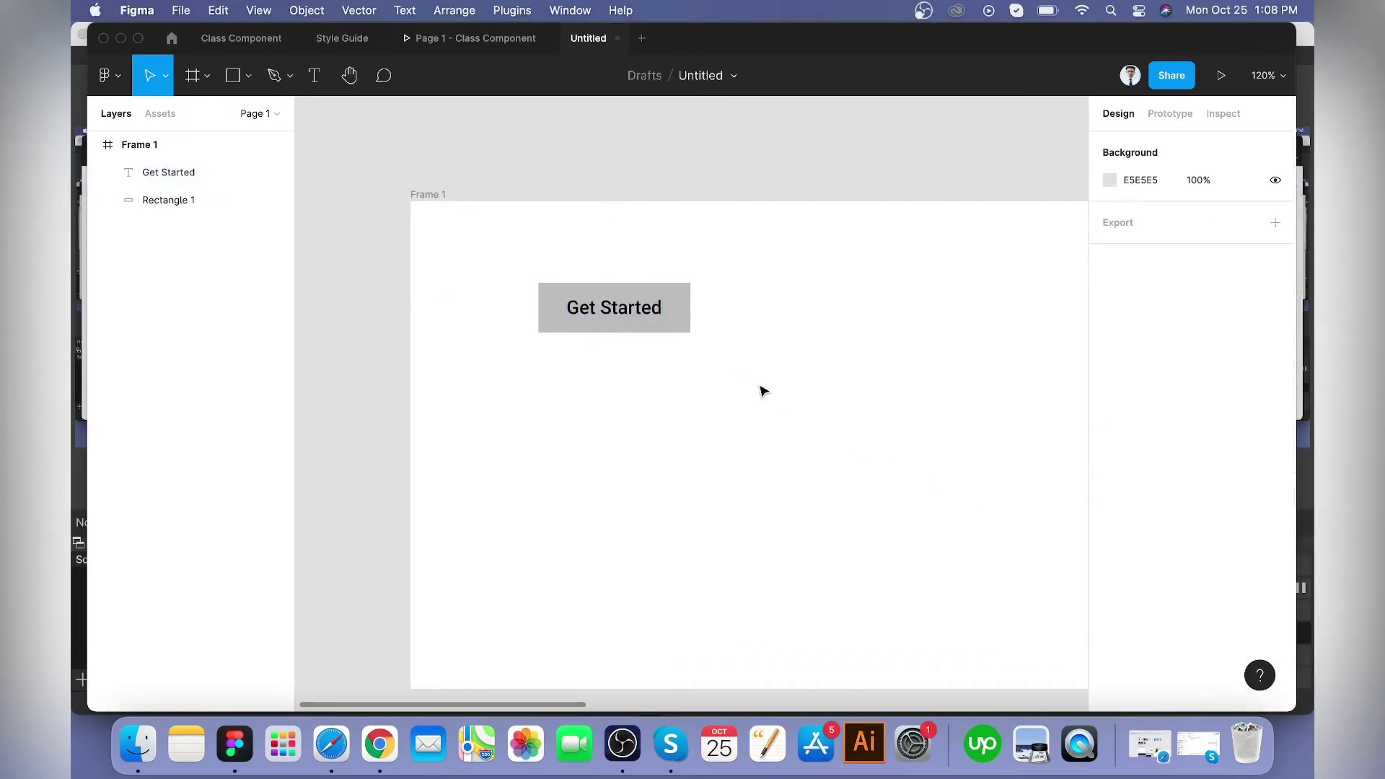
- Change the rectangle's solid fill to the light purple A293FF
click(686, 318)
click(1110, 521)
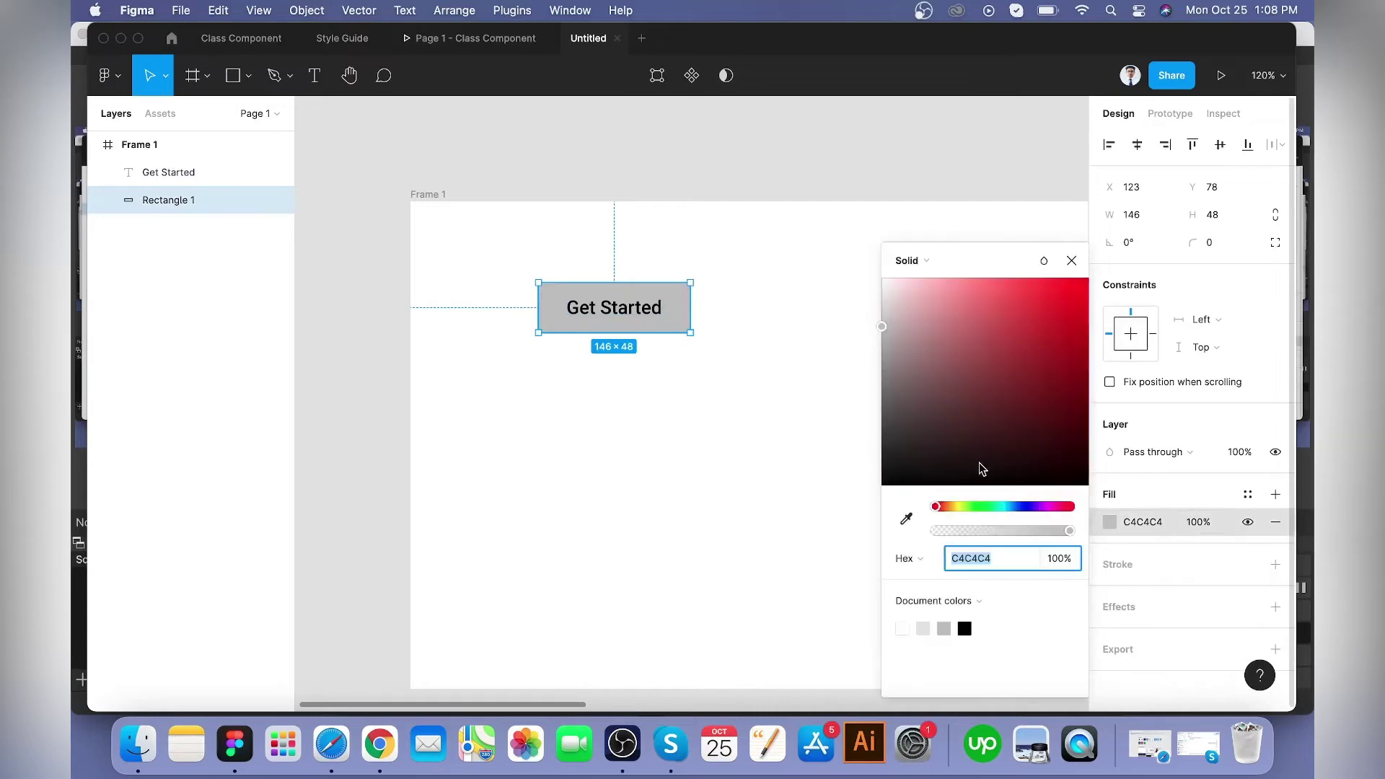
click(1035, 505)
mouse_move(1053, 318)
mouse_down()
mouse_move(982, 282)
mouse_move(998, 283)
mouse_up()
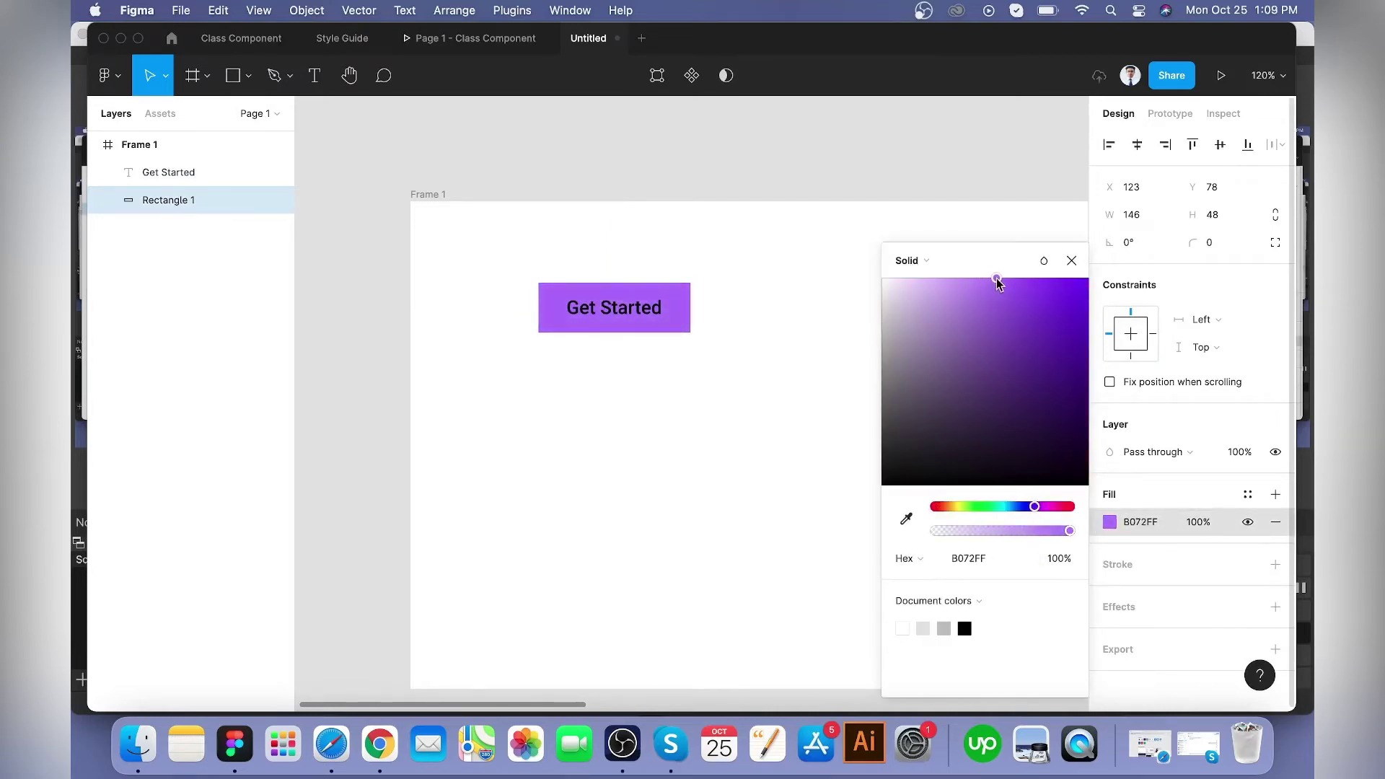
drag(1039, 506, 1028, 506)
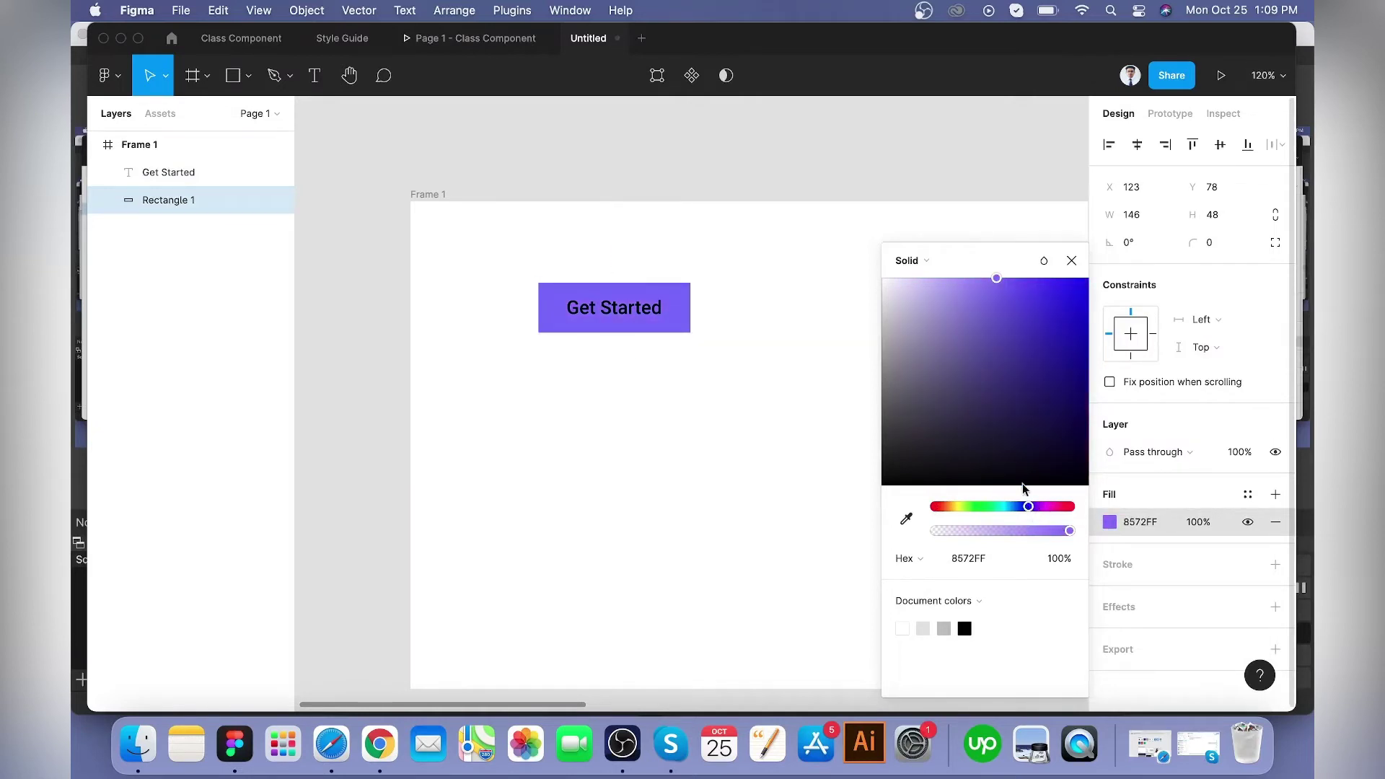
drag(1009, 289, 971, 287)
click(655, 337)
- Change the fill of the "Get Started" text to white, FFFFFF
click(609, 319)
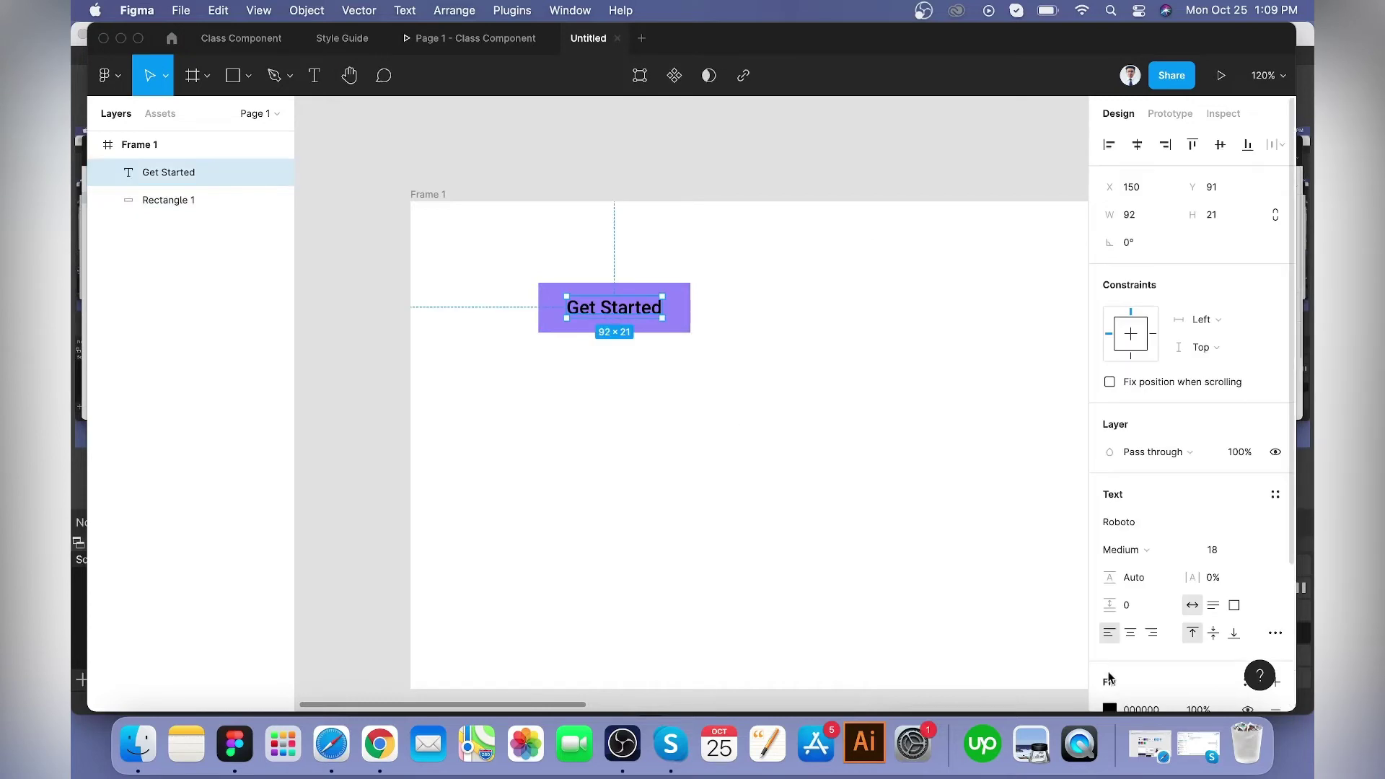
scroll(1118, 652, down, 2)
click(1110, 672)
click(943, 344)
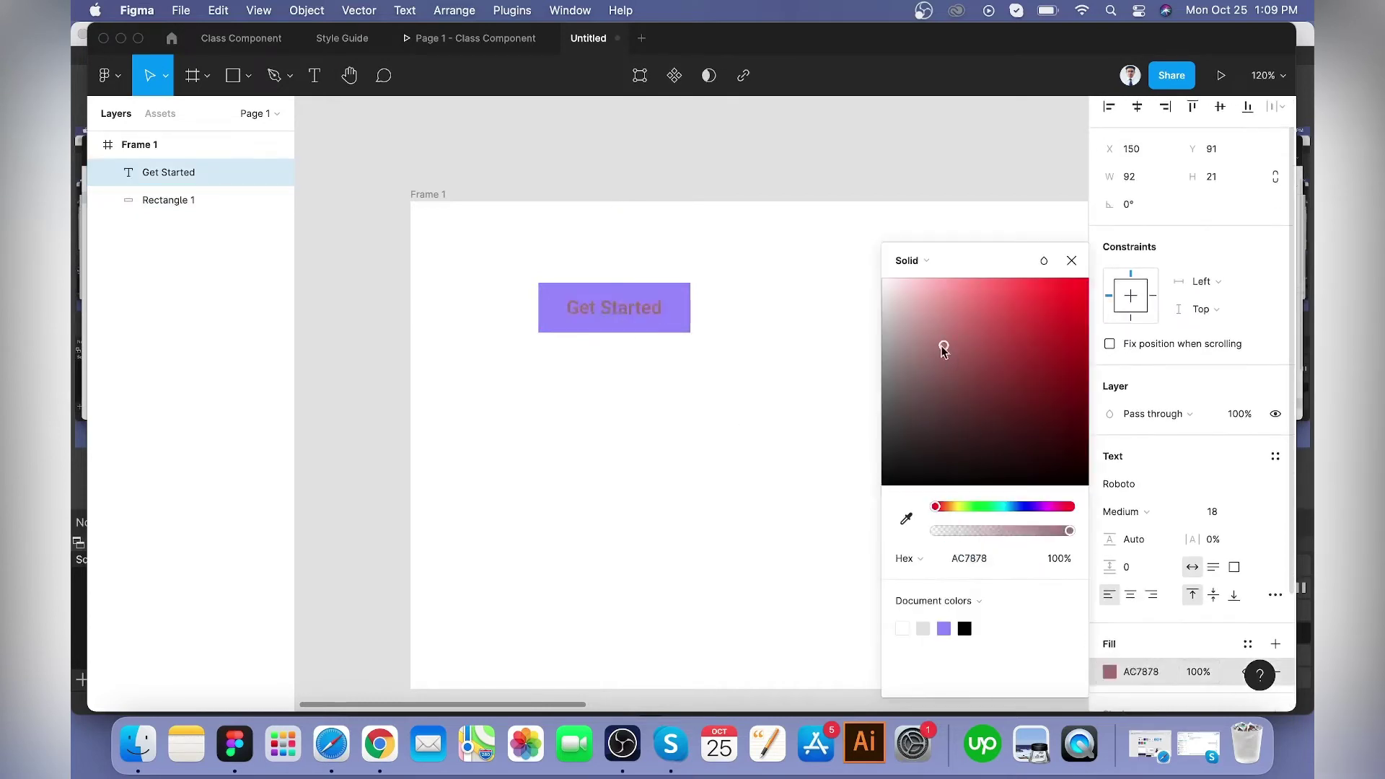
drag(943, 343, 606, 130)
click(783, 284)
- Round the purple rectangle's corners with a radius of 6
click(681, 321)
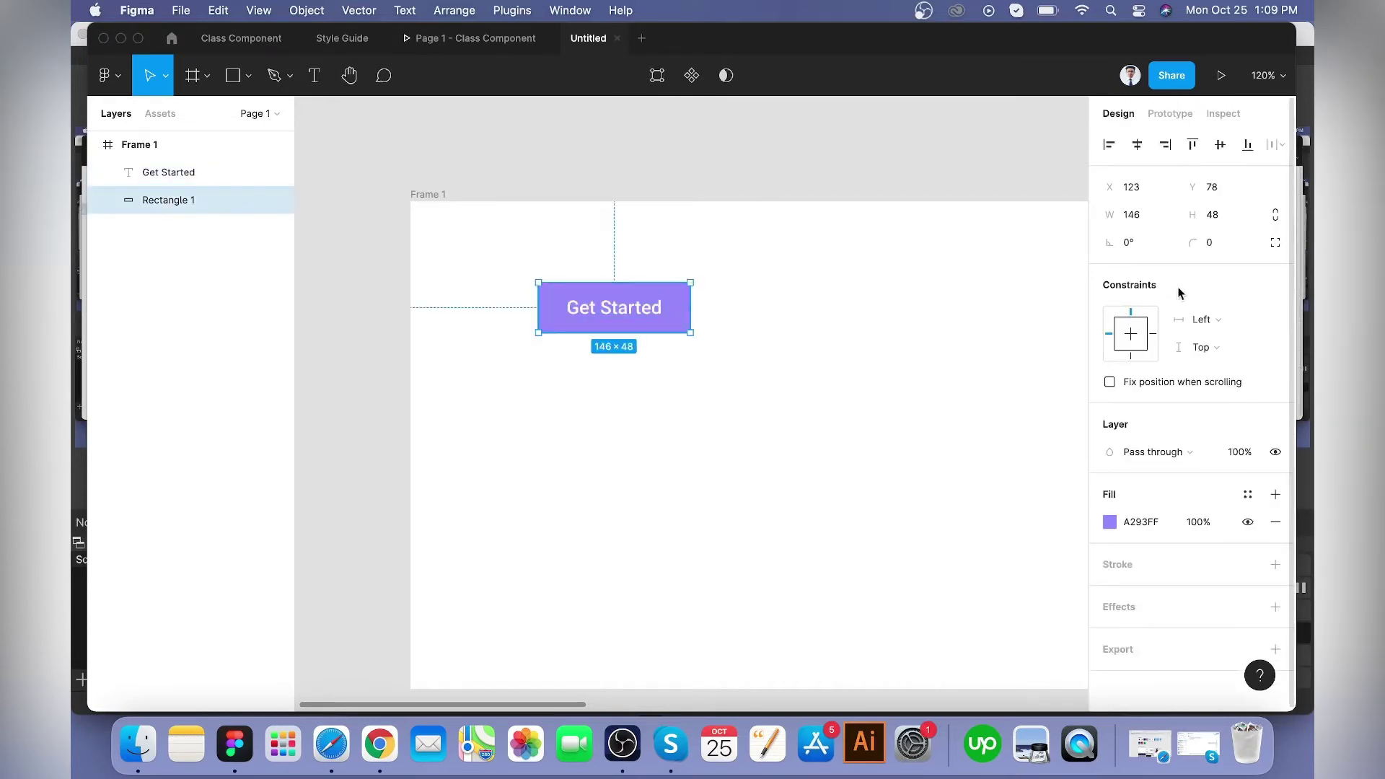
click(1210, 244)
text(6)
key(Return)
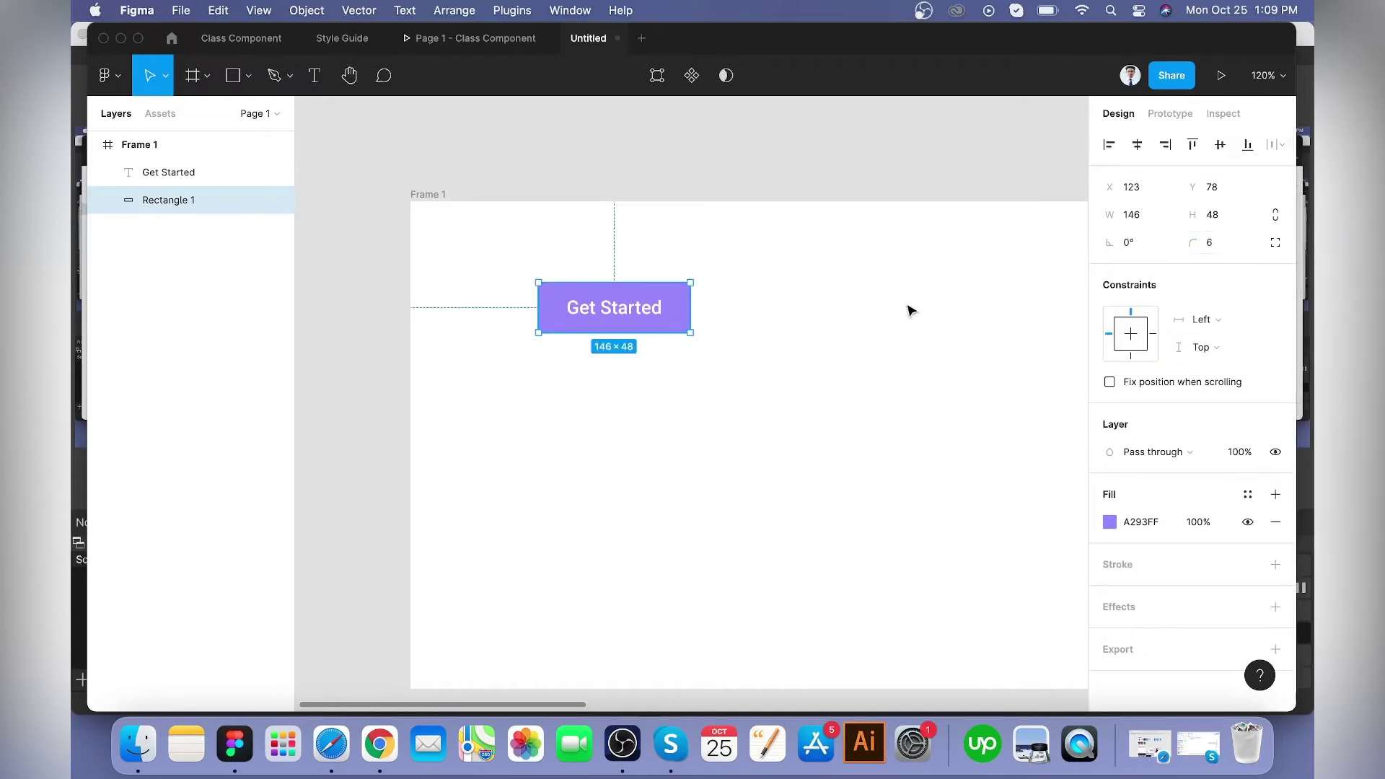
click(909, 309)
- Group the "Get Started" text and the purple rectangle into one object
drag(521, 252, 795, 407)
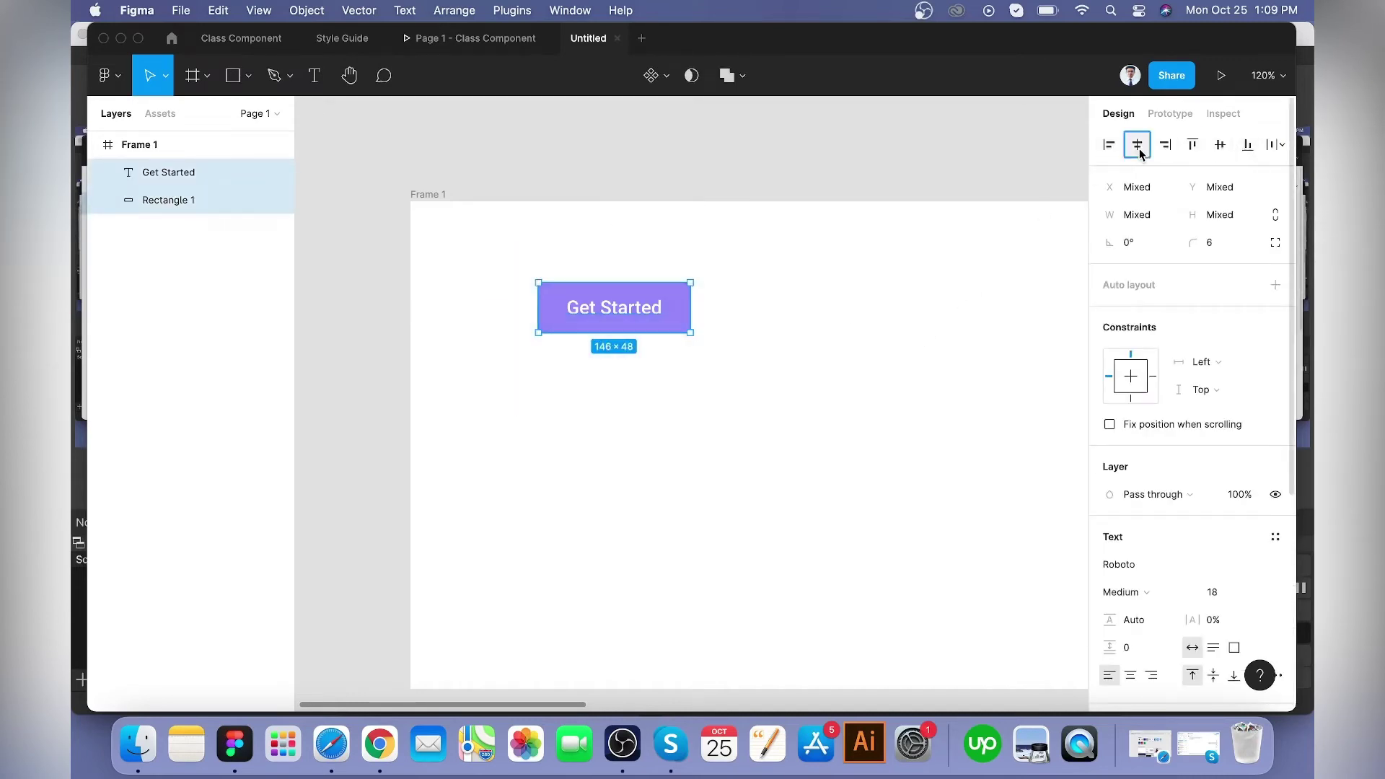
click(820, 361)
scroll(615, 272, up, 5)
drag(453, 256, 843, 414)
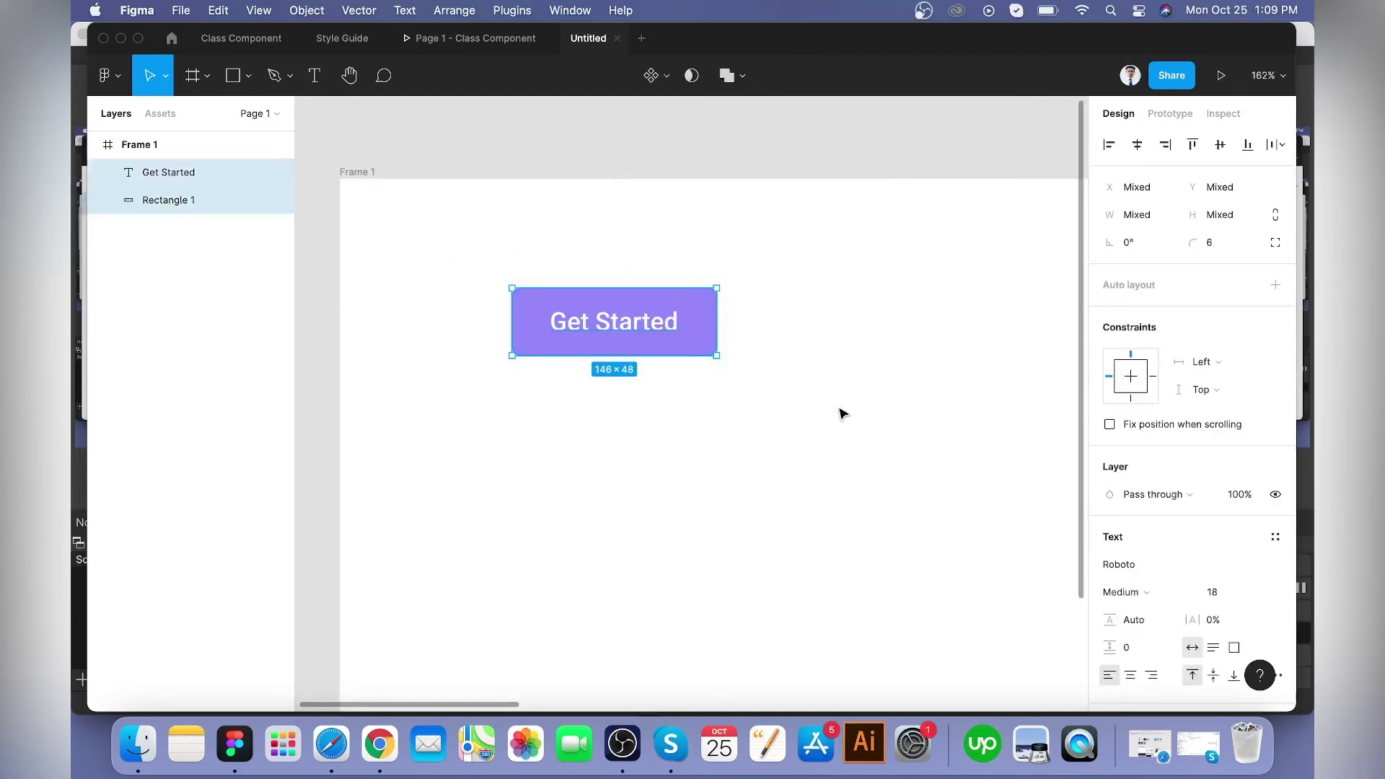
key(super+g)
click(803, 401)
click(630, 324)
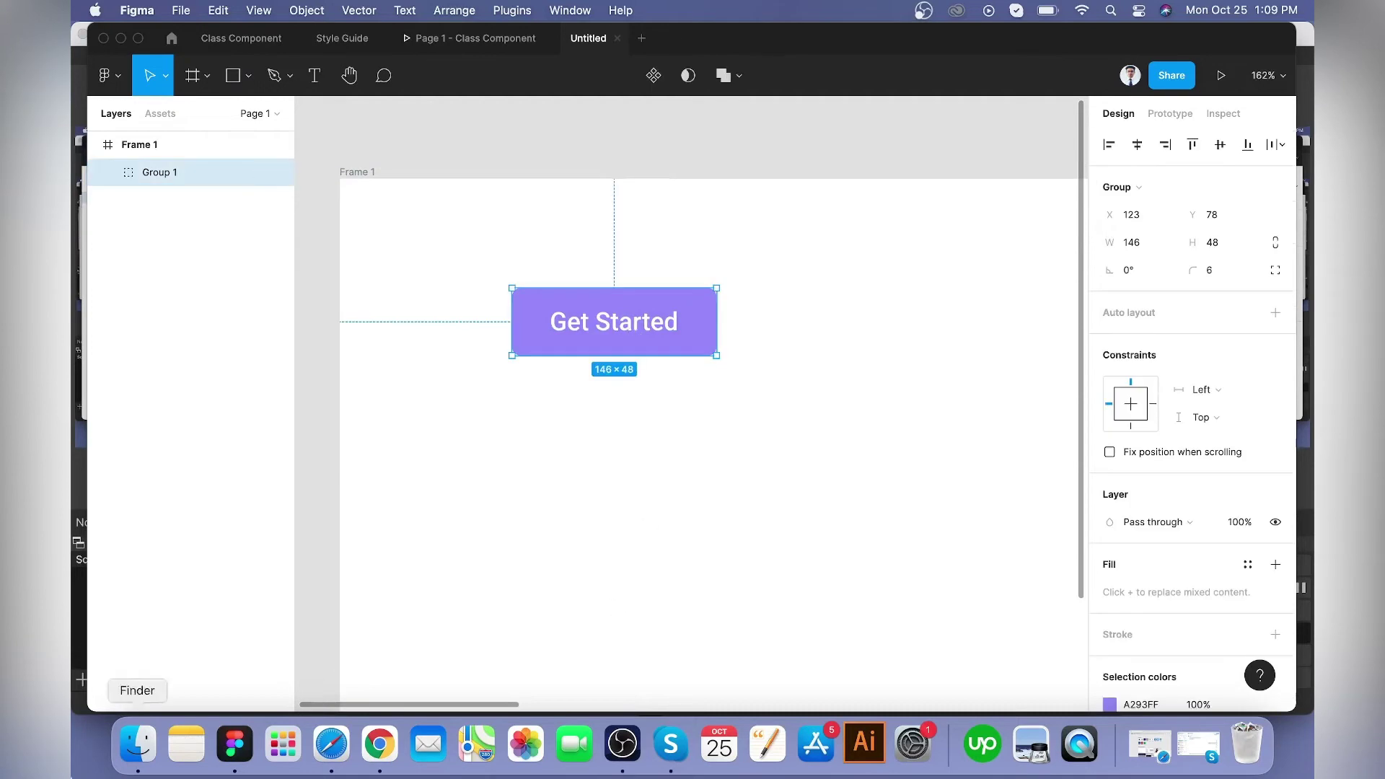
- Add auto layout to the grouped "Get Started" button
click(657, 408)
click(640, 319)
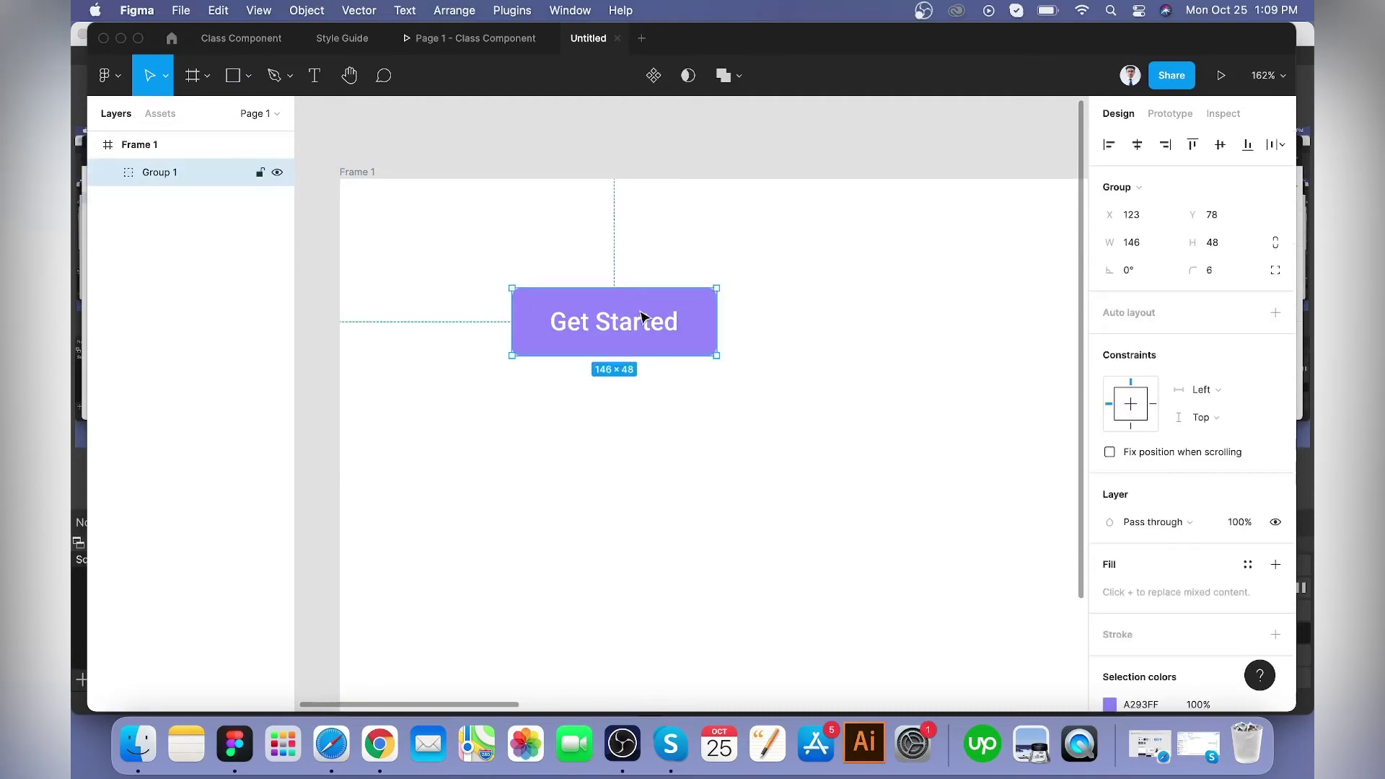
right_click(641, 317)
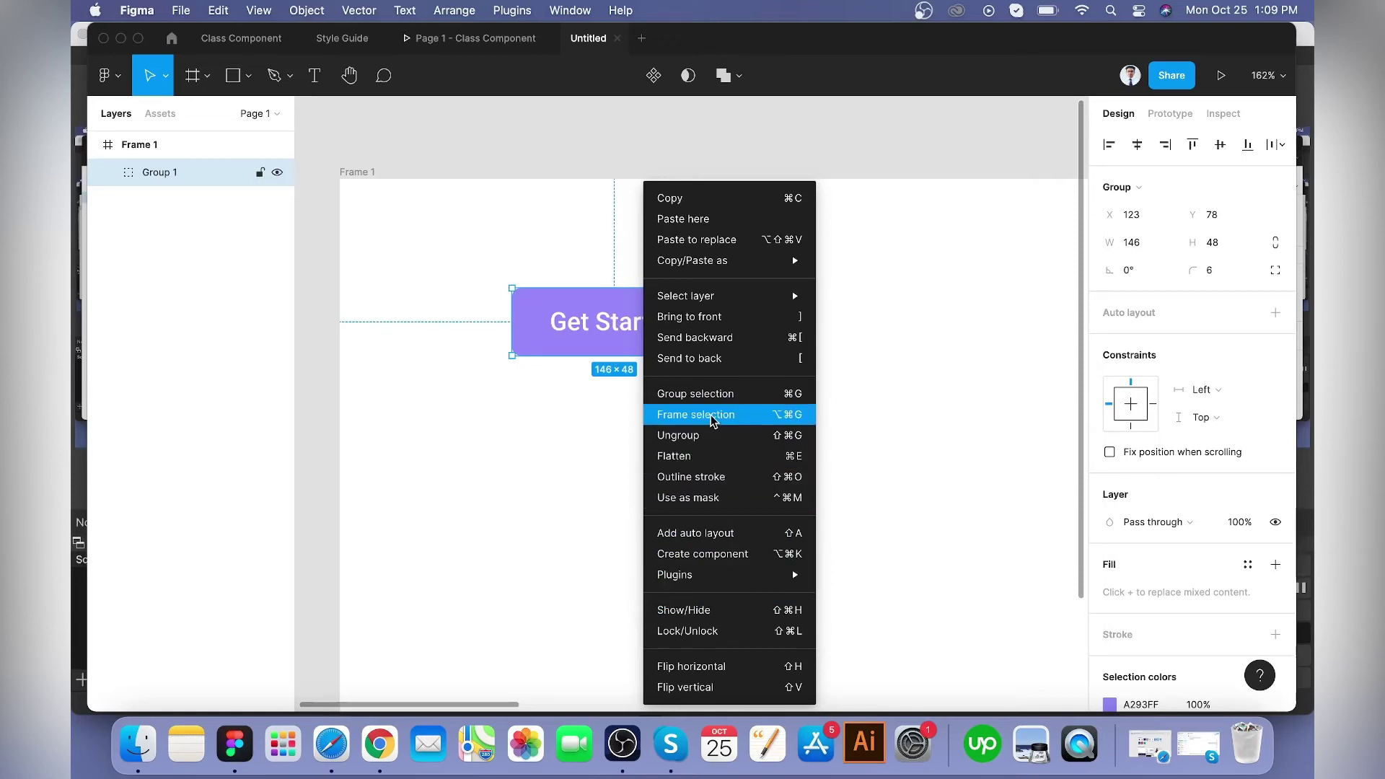
click(737, 535)
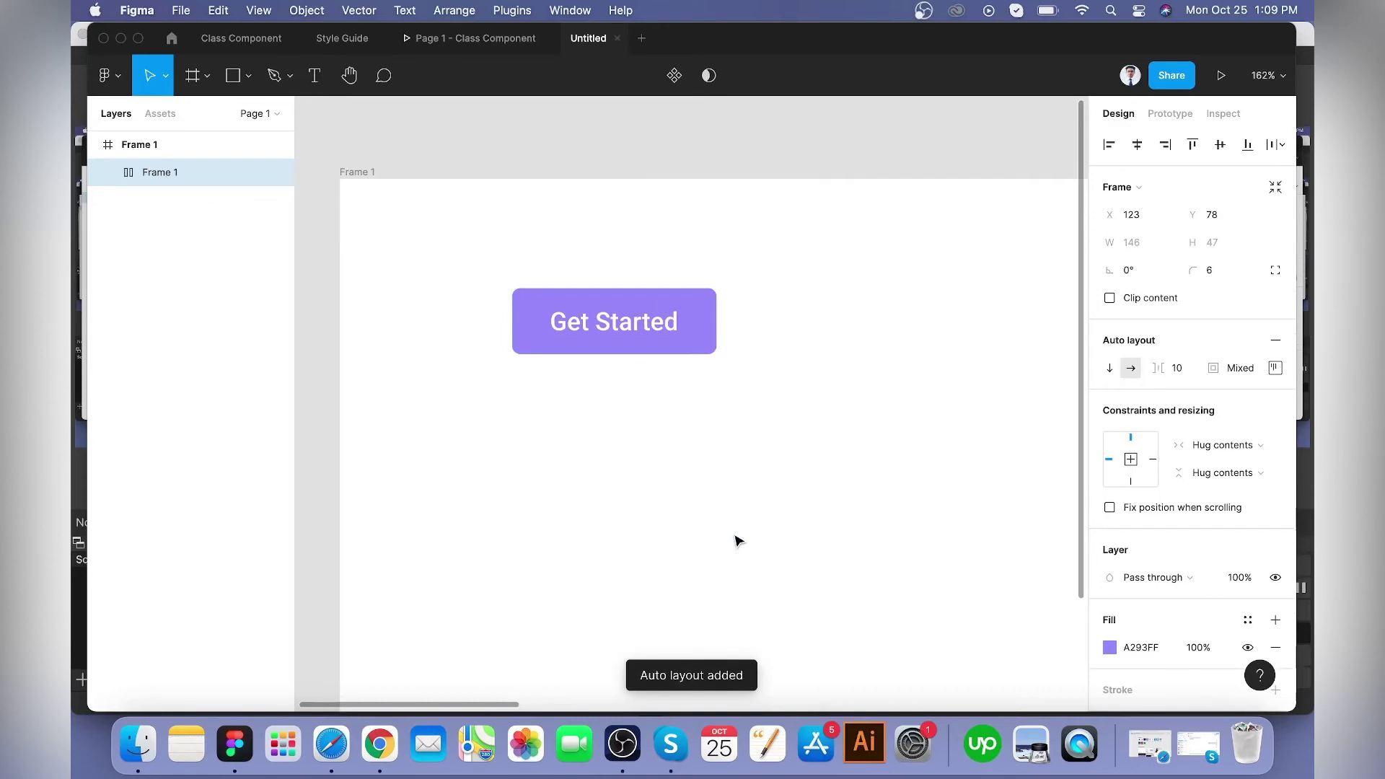
- Create a component from the auto layout "Get Started" button
right_click(620, 314)
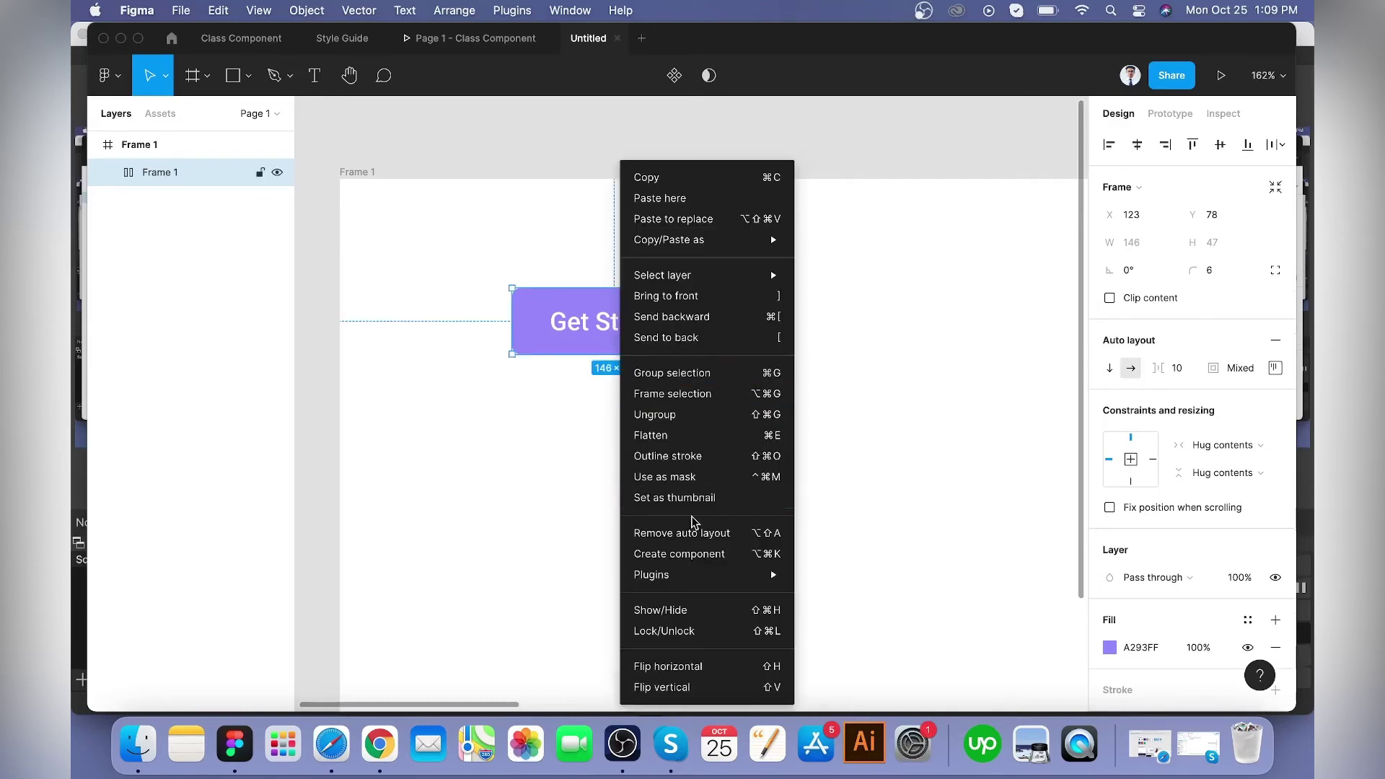
click(706, 553)
click(757, 442)
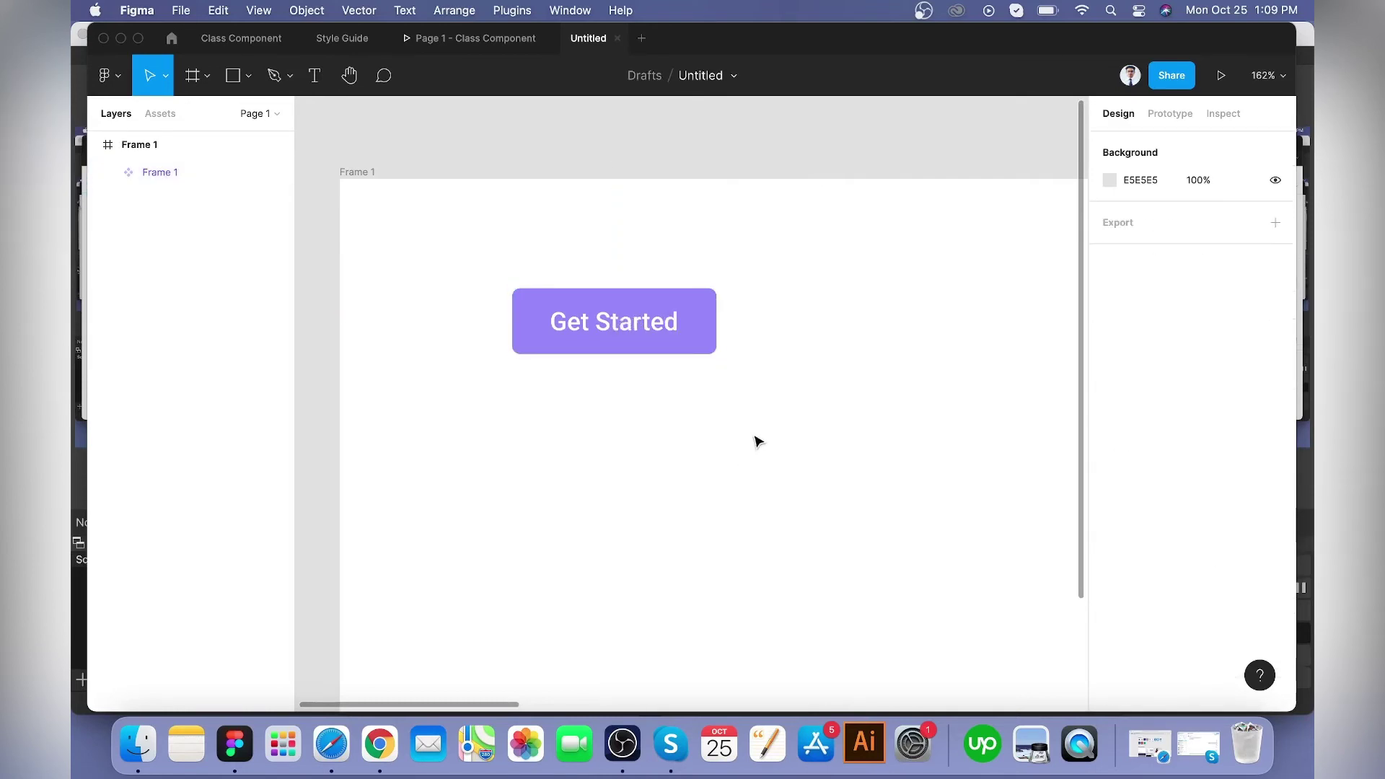
click(640, 336)
click(711, 498)
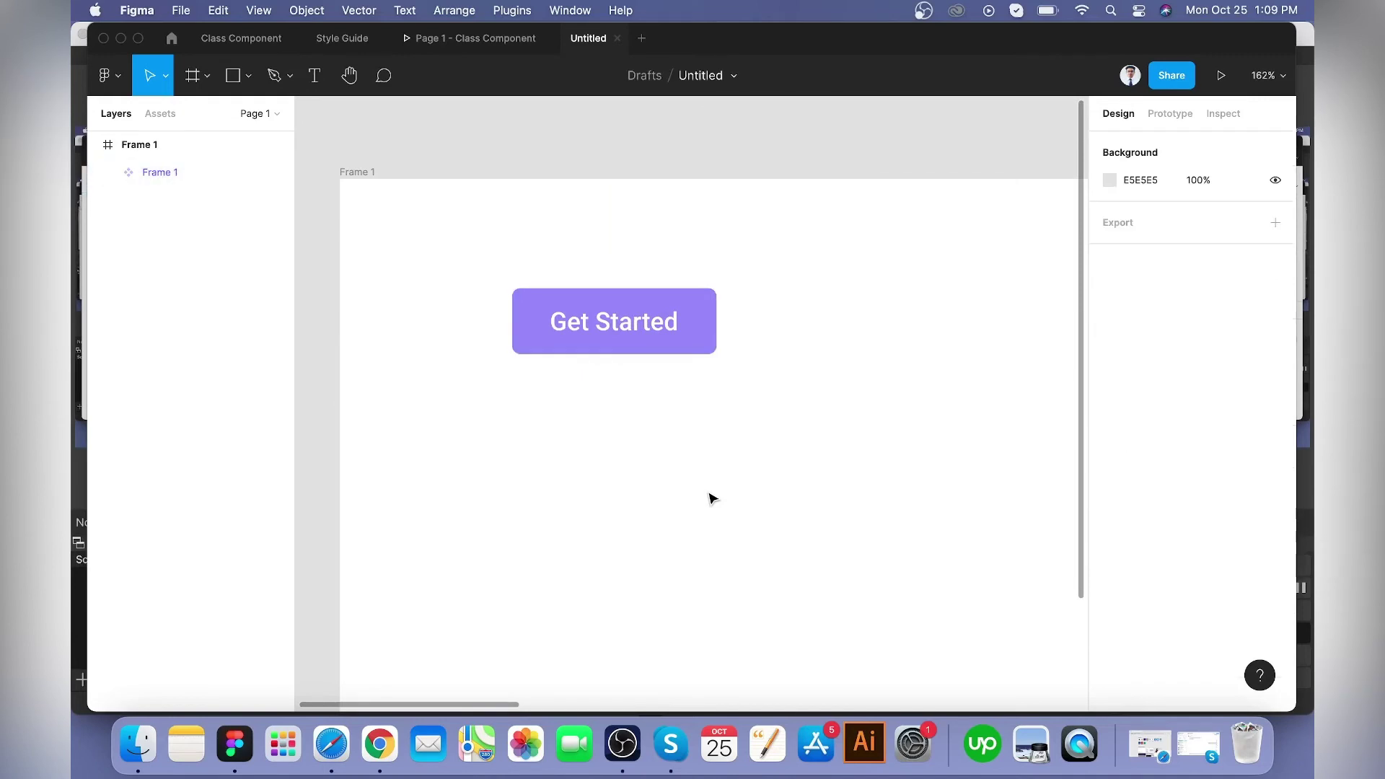
- Place two copies of the button component below it, the lowest at Y 285, and shift the middle copy up to even the spacing
click(609, 335)
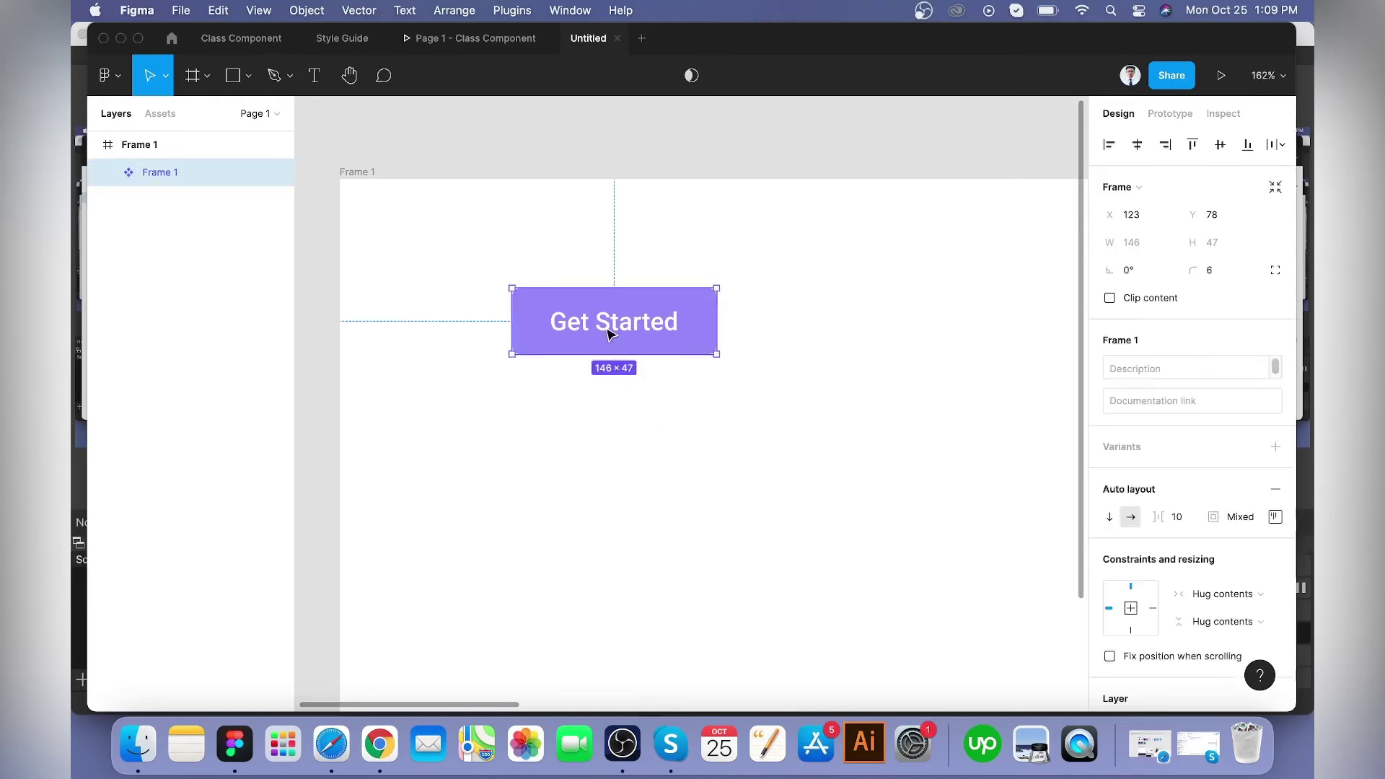
drag(610, 334, 653, 569)
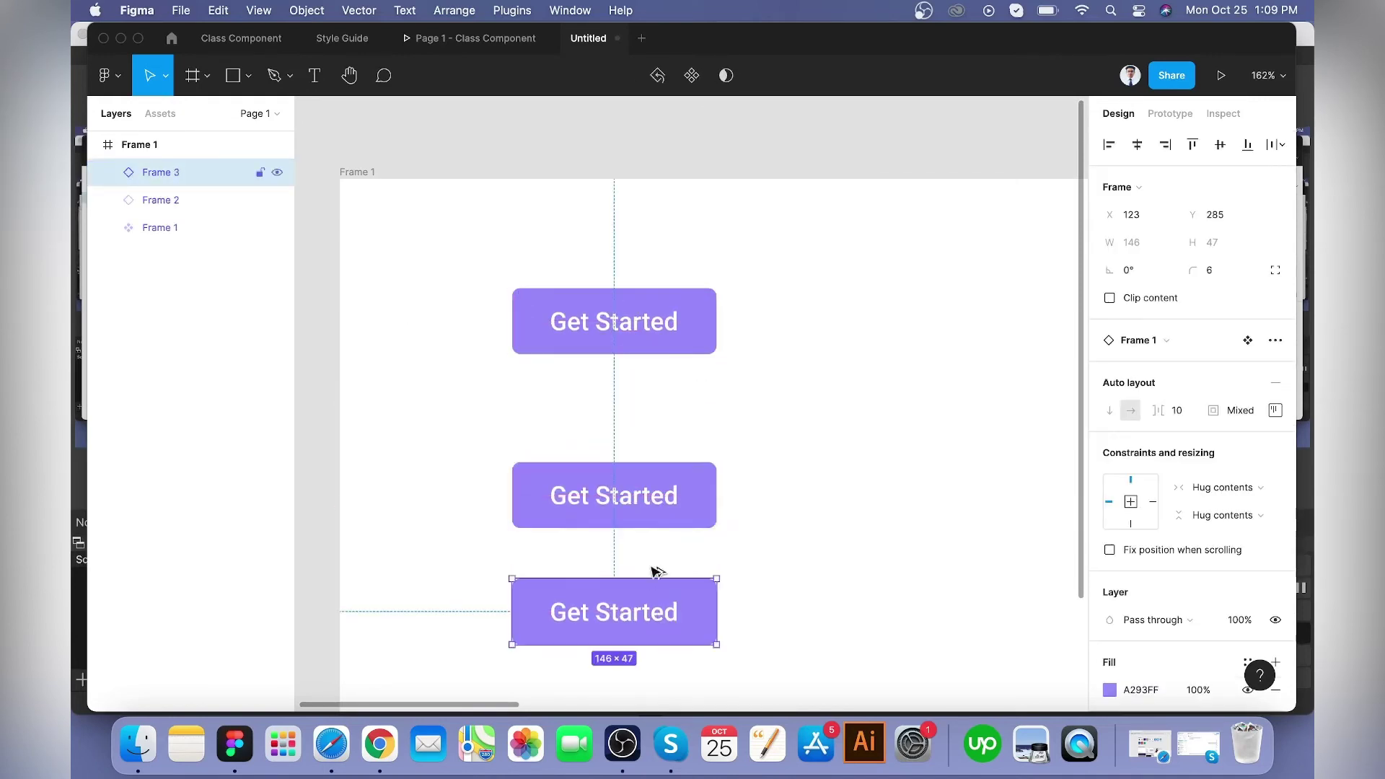
drag(635, 494, 629, 465)
click(768, 442)
- Change the main button component's fill to a darker, more muted purple
click(644, 341)
click(830, 439)
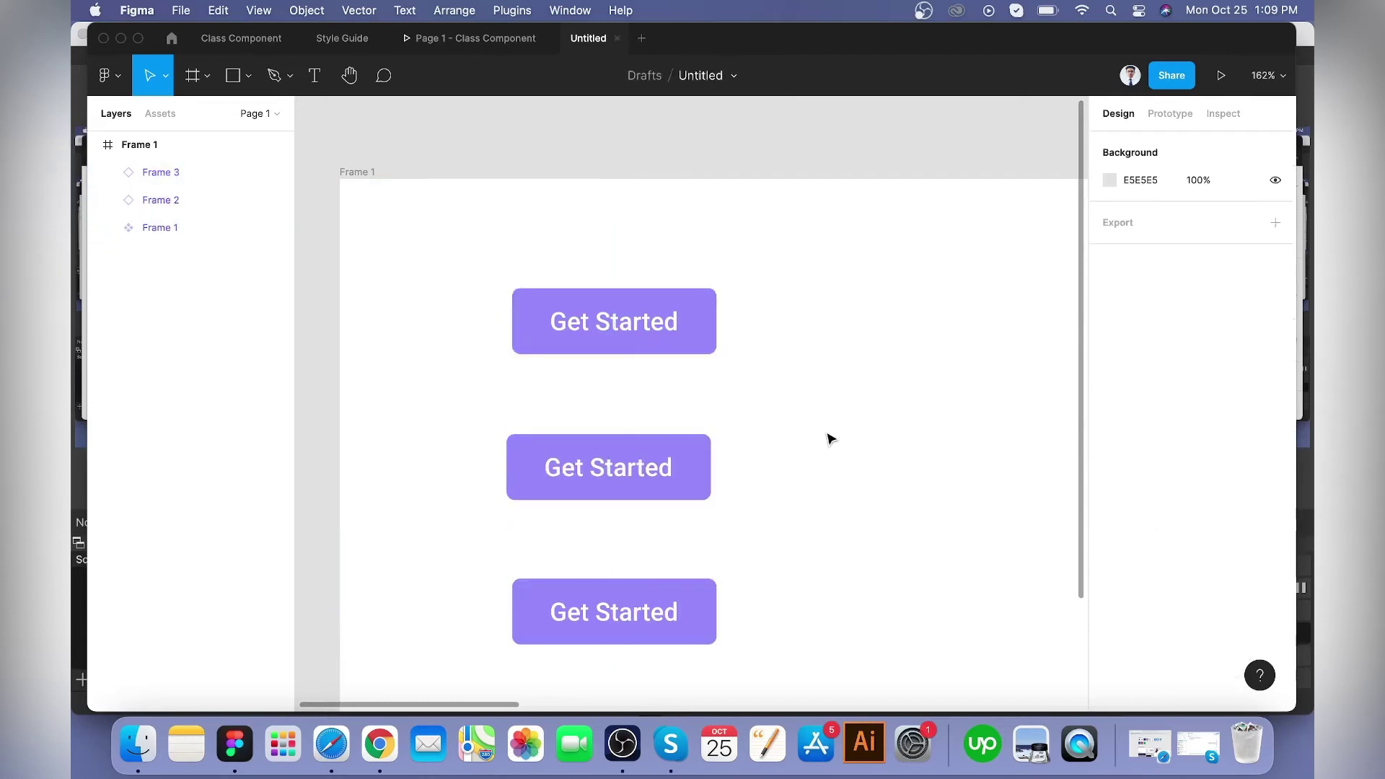
click(687, 315)
scroll(1147, 565, down, 5)
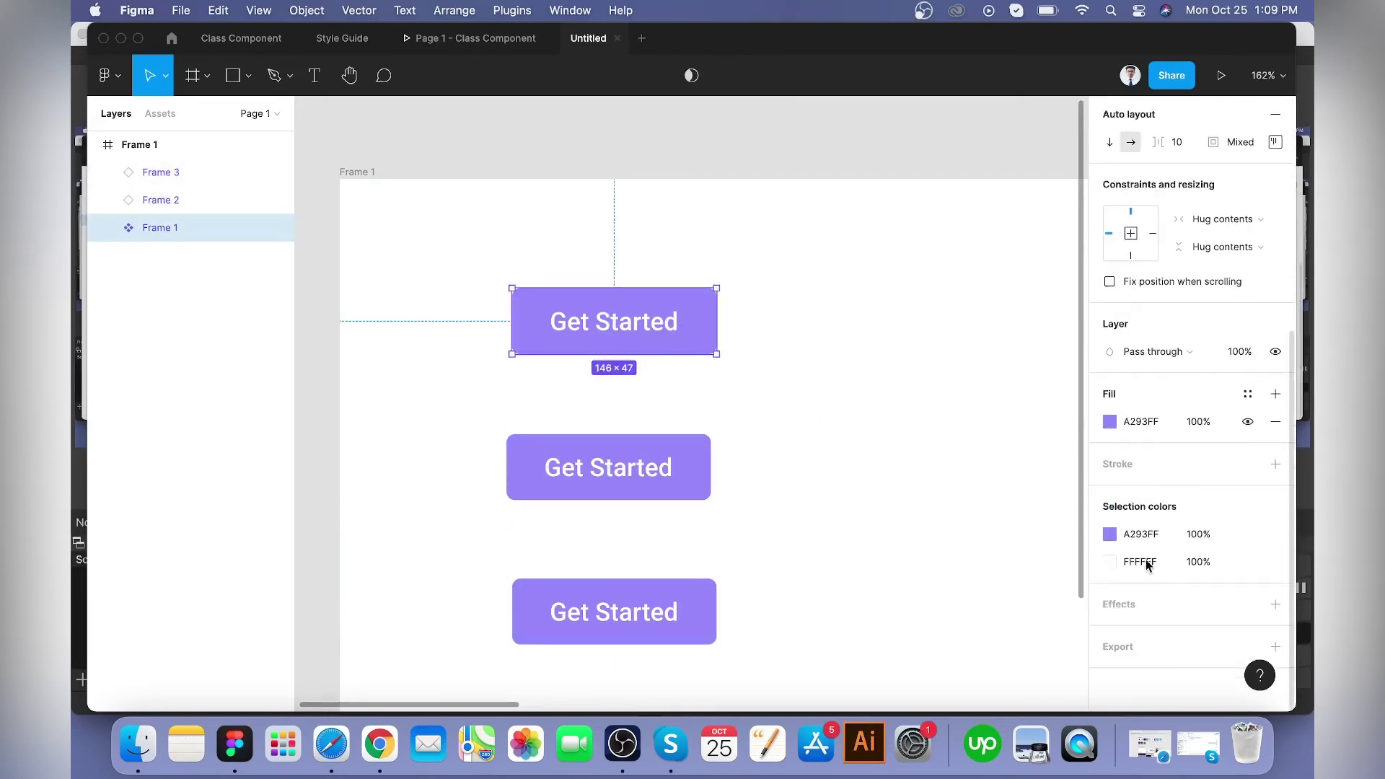
click(1110, 422)
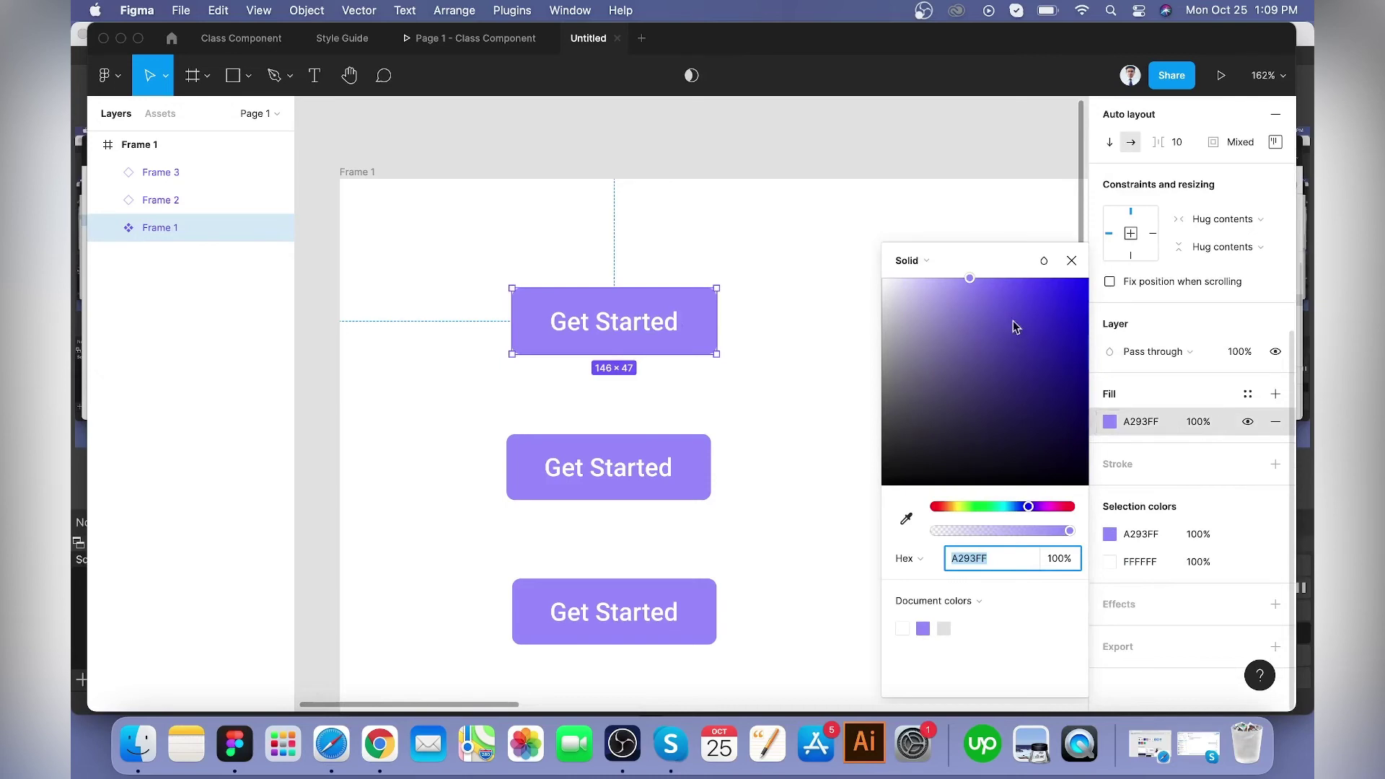
drag(1014, 327, 980, 318)
- Replace the main component's label with the test text "djffhdjfjdhfjhddjf"
click(653, 325)
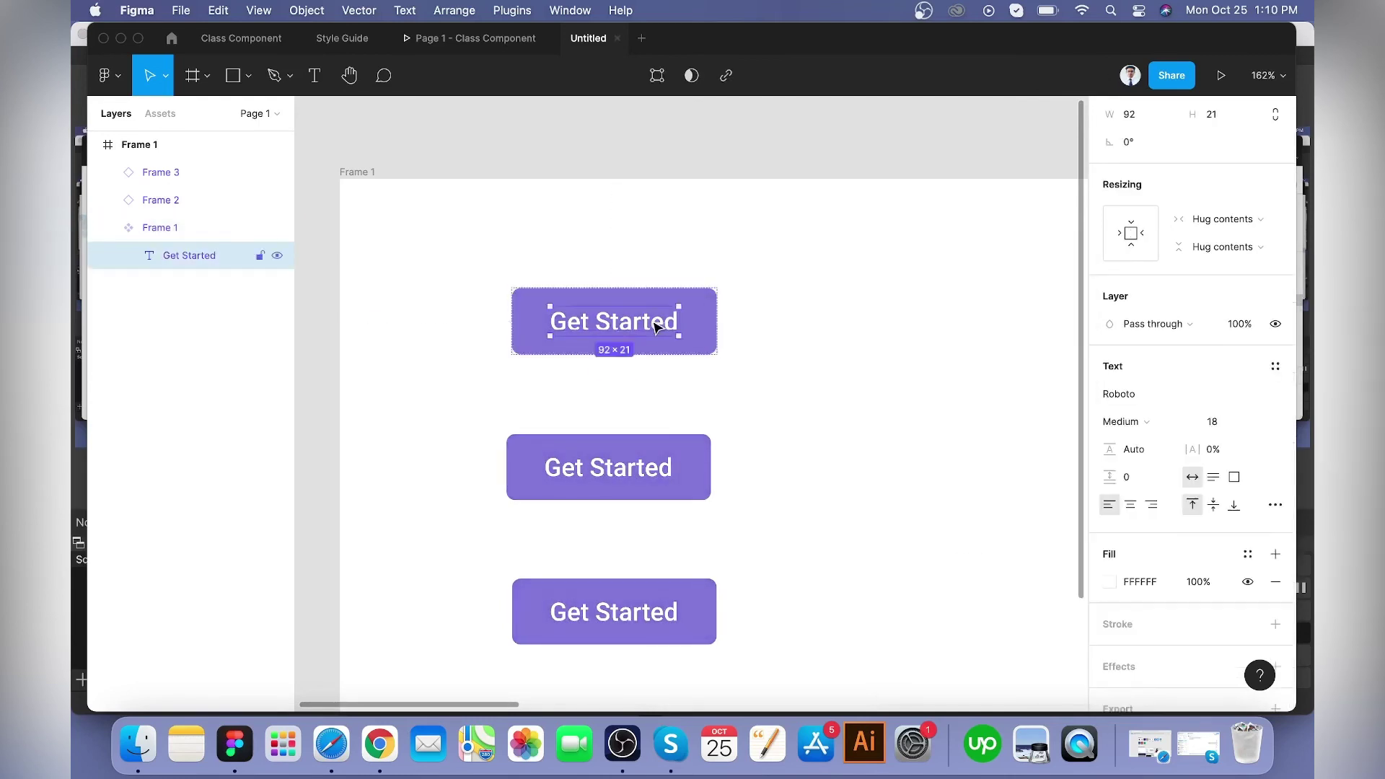
key(Return)
text(djffhdjfjdhfj)
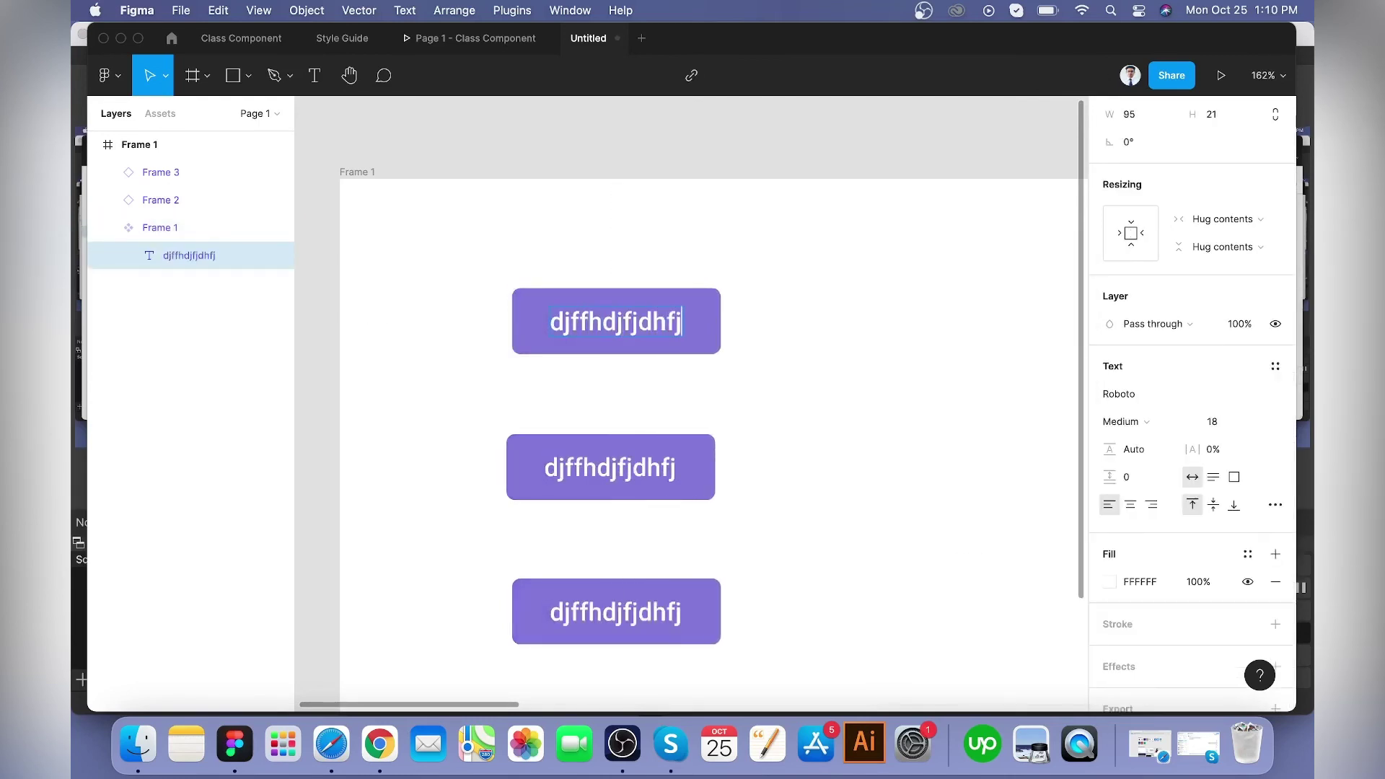
text(hddjfd)
key(BackSpace)
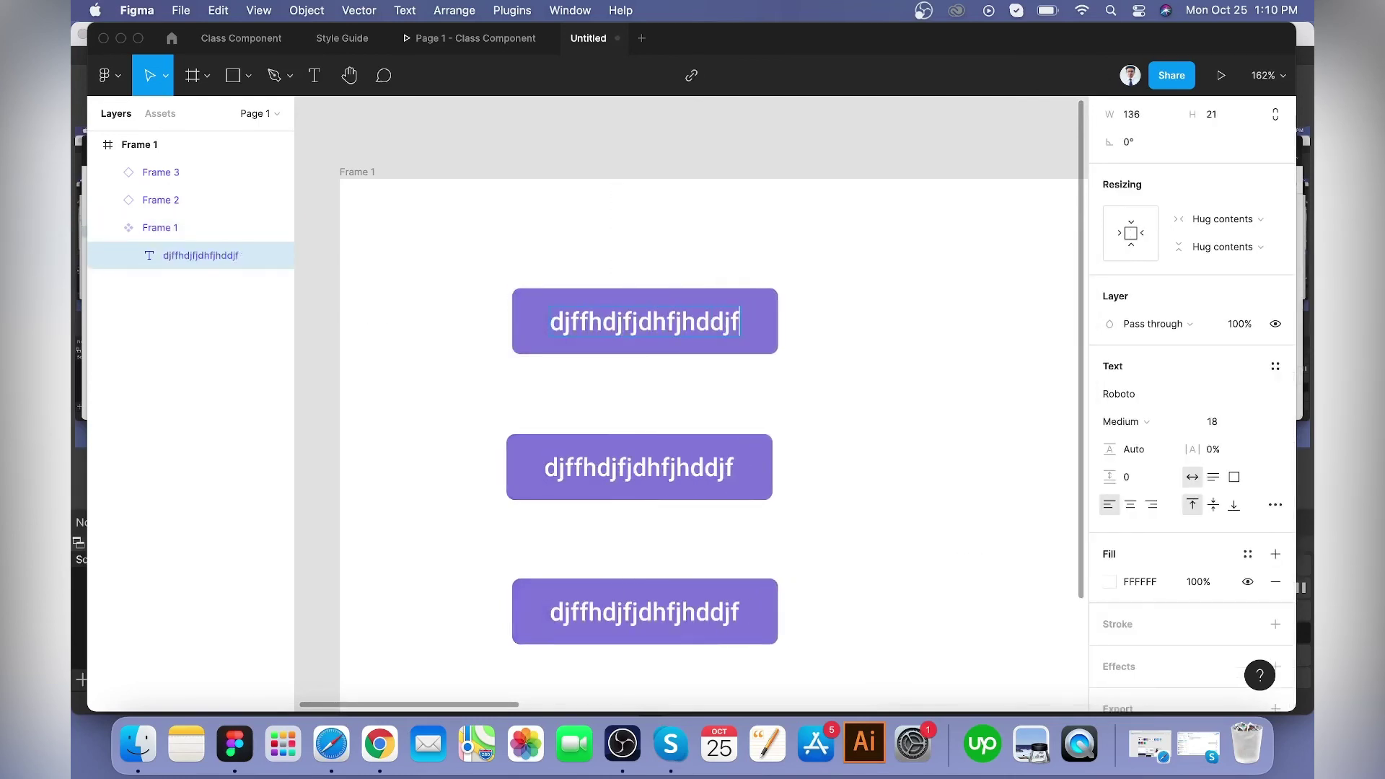
- Delete the main component's test label and enter "Get Stared" in its place
key(BackSpace)
key(BackSpace)
key(BackSpace)
key(BackSpace)
key(BackSpace)
key(BackSpace)
key(BackSpace)
key(BackSpace)
key(BackSpace)
key(BackSpace)
key(BackSpace)
key(BackSpace)
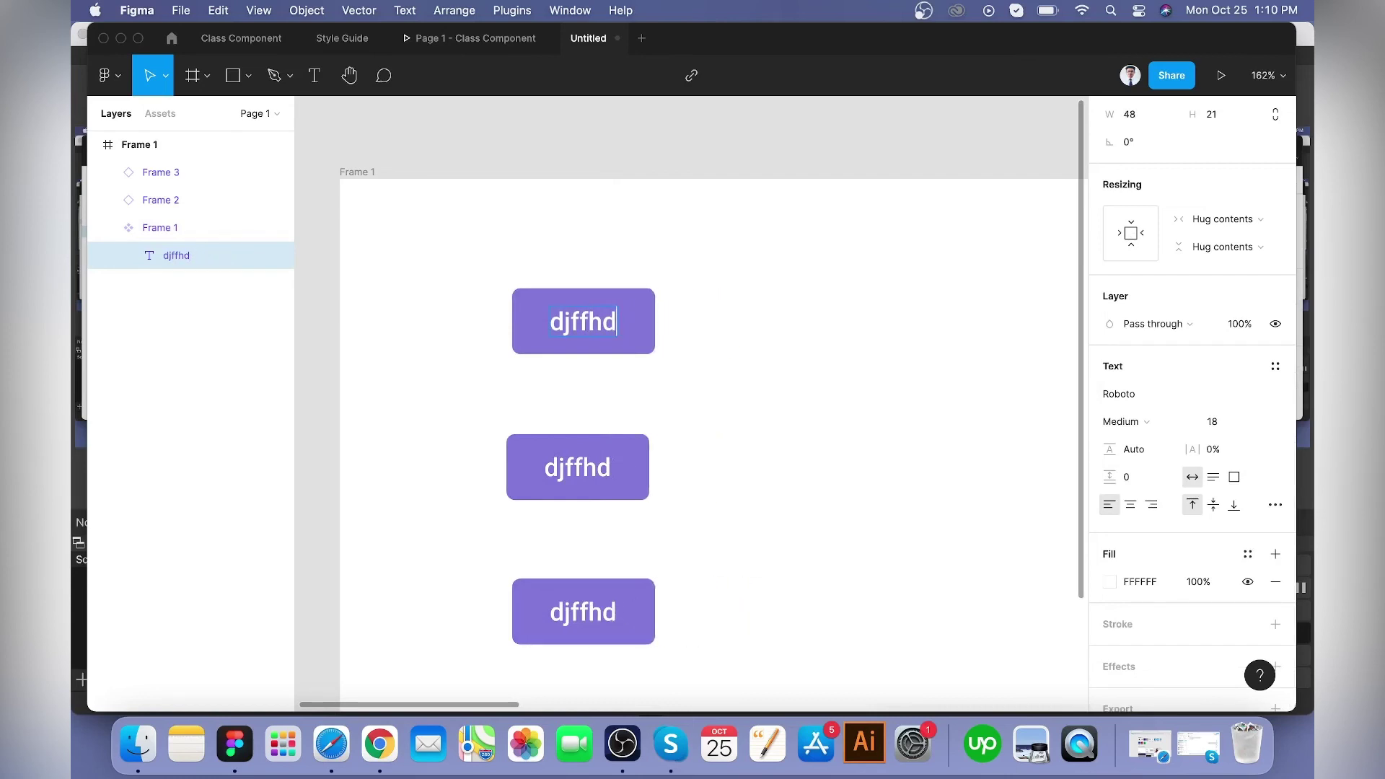
key(BackSpace)
key(BackSpace)
key(BackSpace)
key(BackSpace)
key(BackSpace)
key(BackSpace)
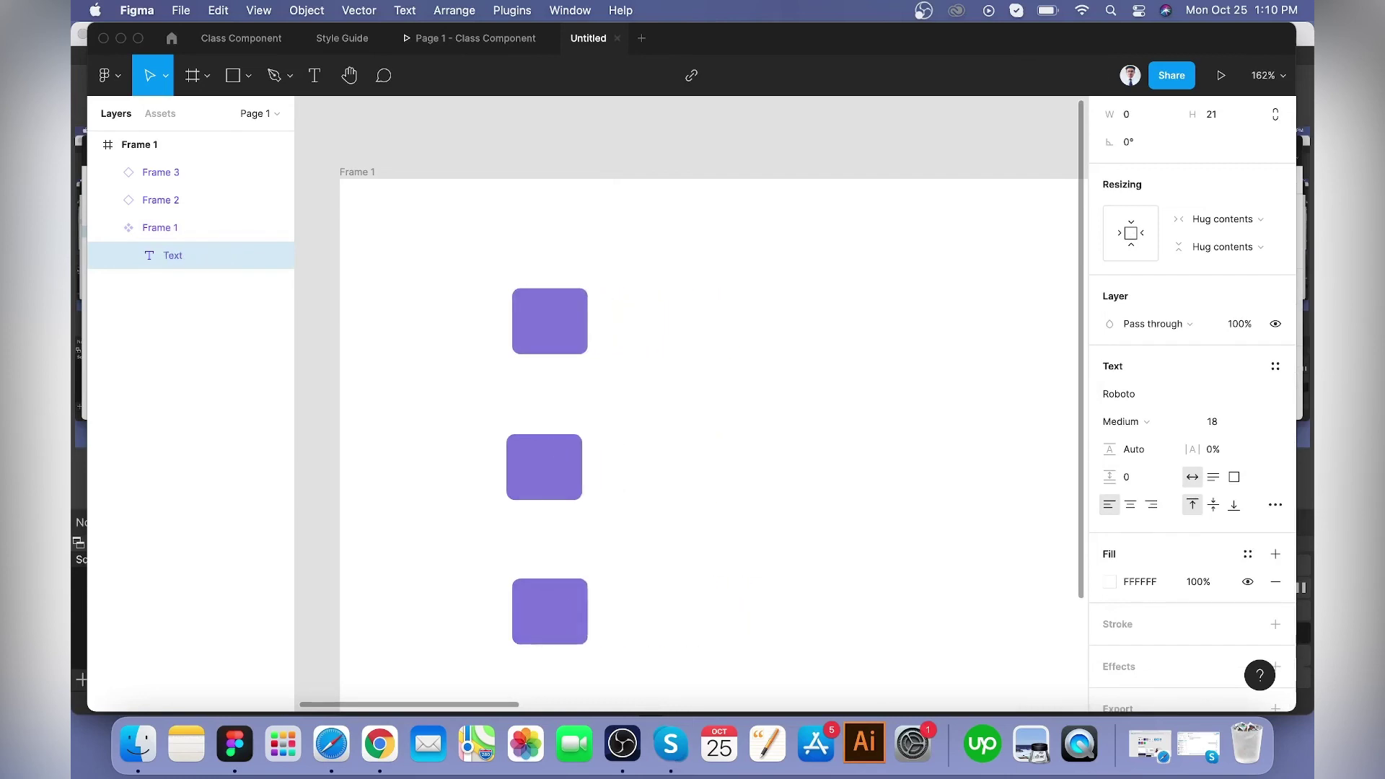
text(Get Stared)
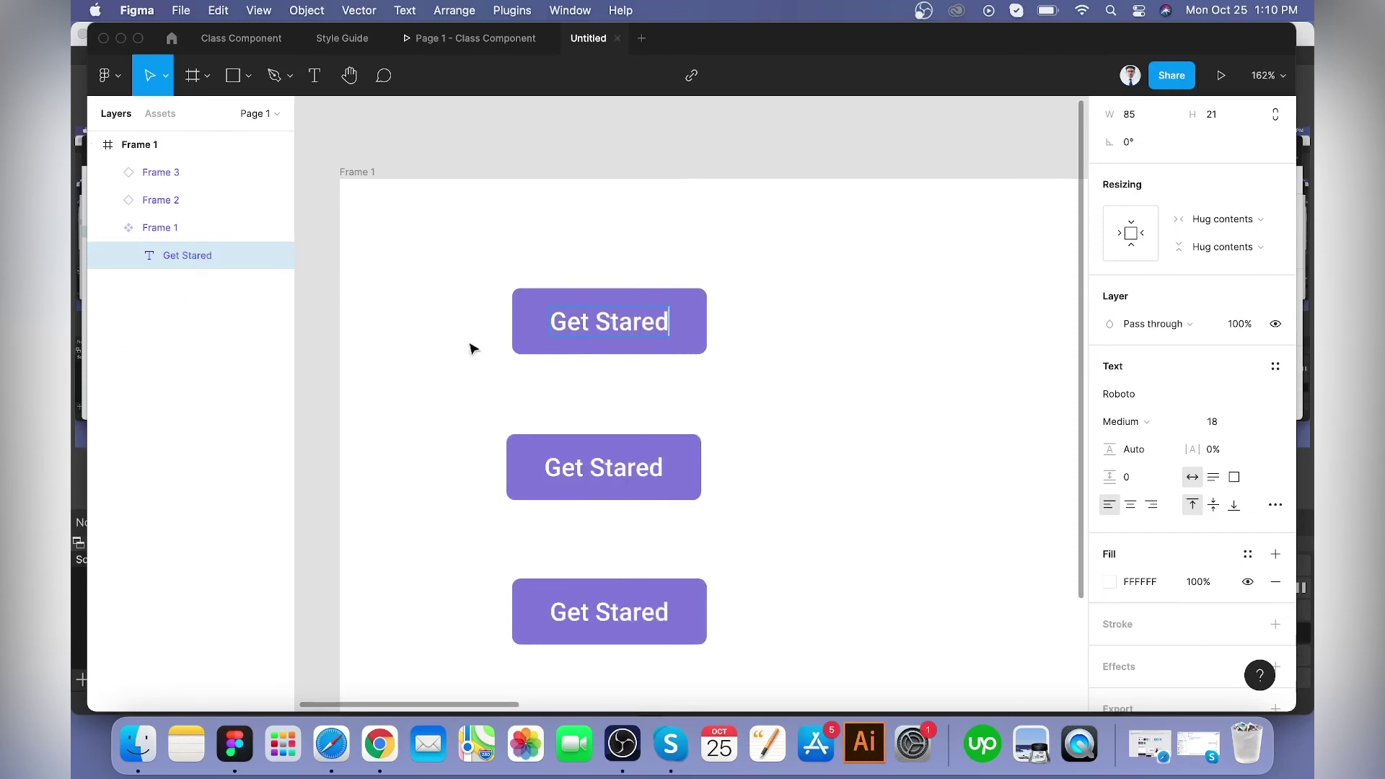
- Finish editing the main component's label and leave all three buttons deselected
key(Escape)
key(Escape)
scroll(426, 245, down, 2)
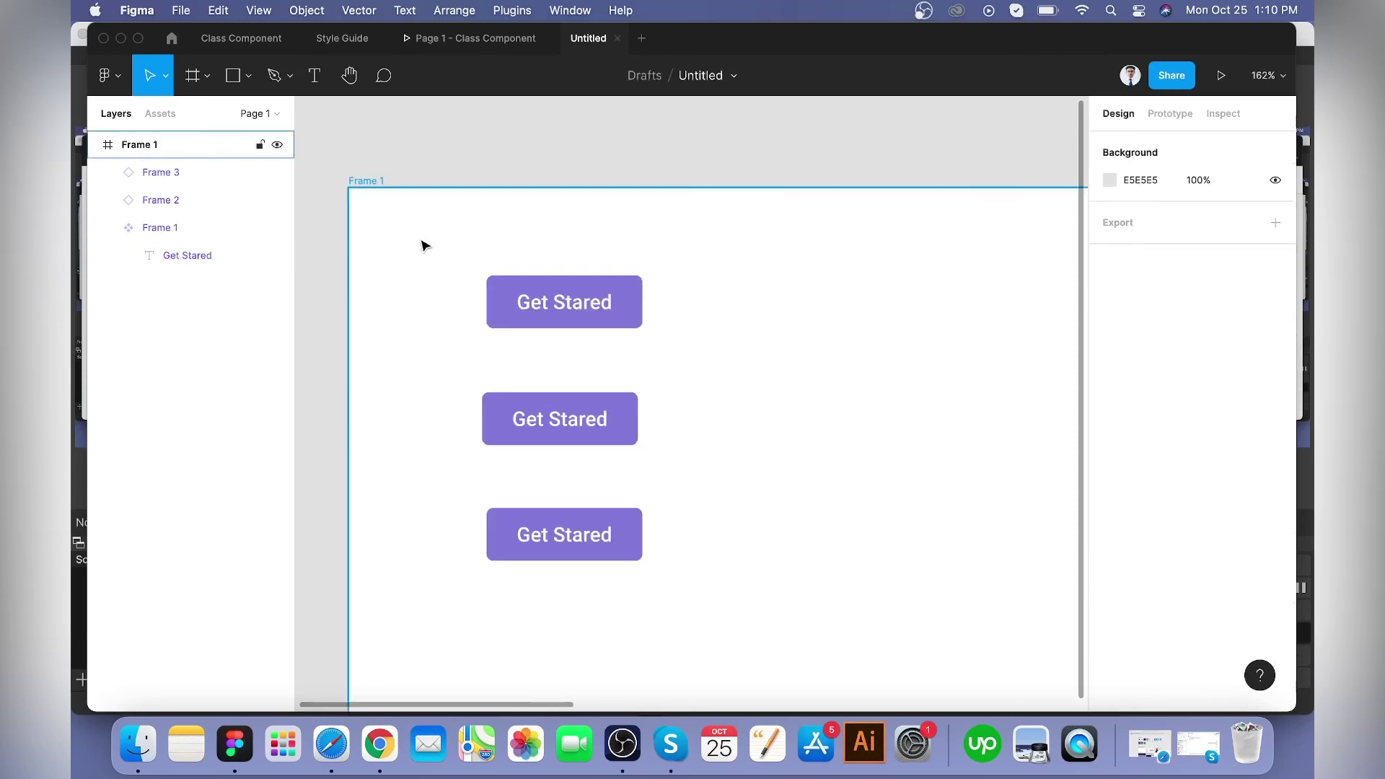
drag(413, 224, 721, 613)
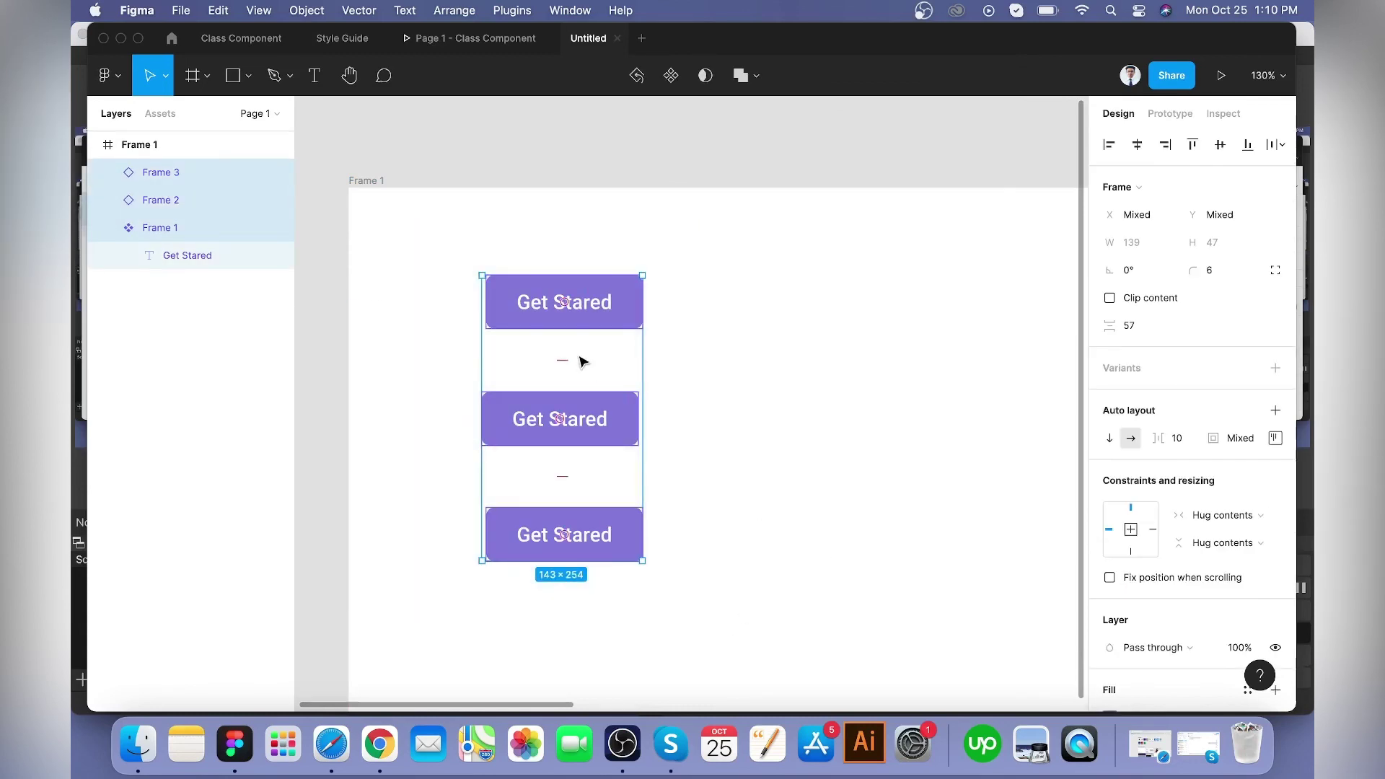
scroll(570, 357, down, 5)
click(745, 397)
drag(520, 323, 684, 399)
click(684, 399)
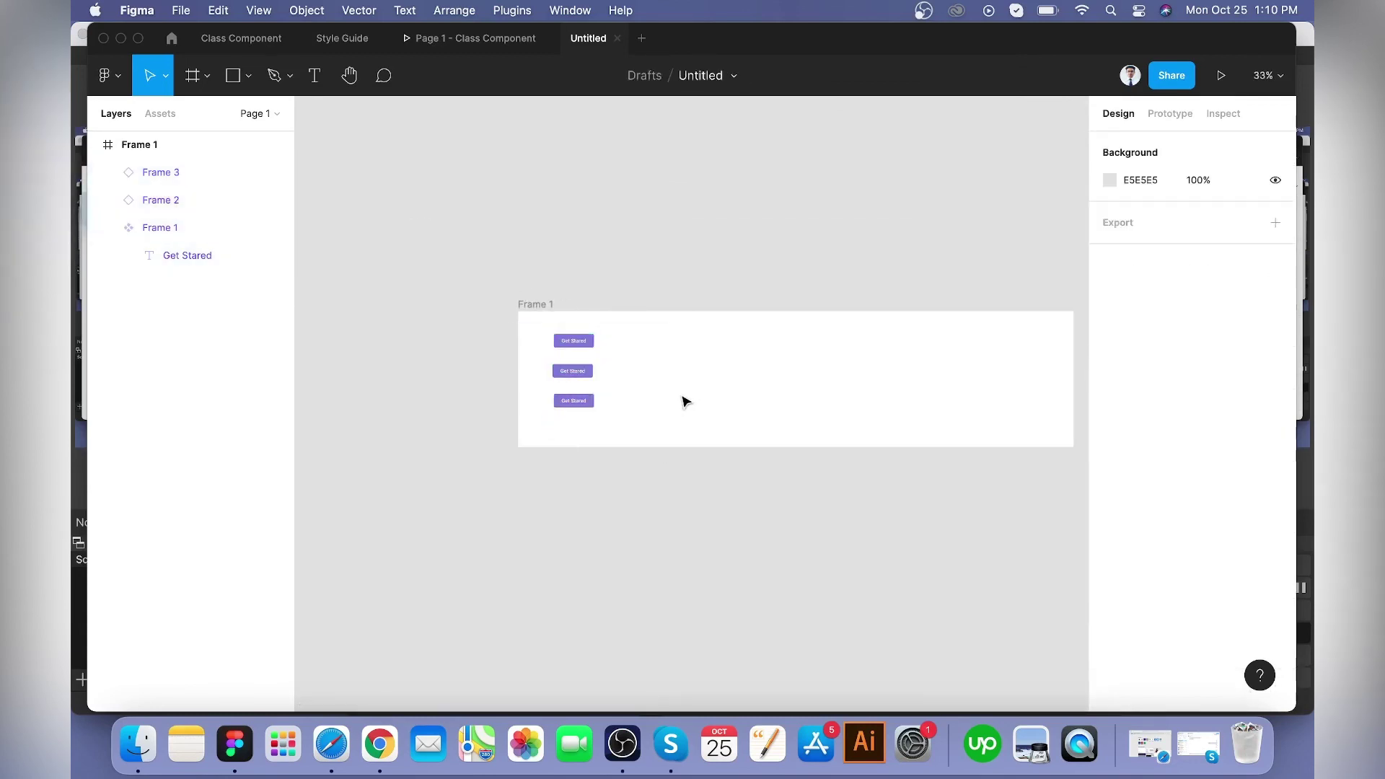
- Move all three Get Stared buttons together slightly up and to the left within Frame 1, then clear the selection
scroll(554, 352, up, 5)
drag(518, 259, 725, 579)
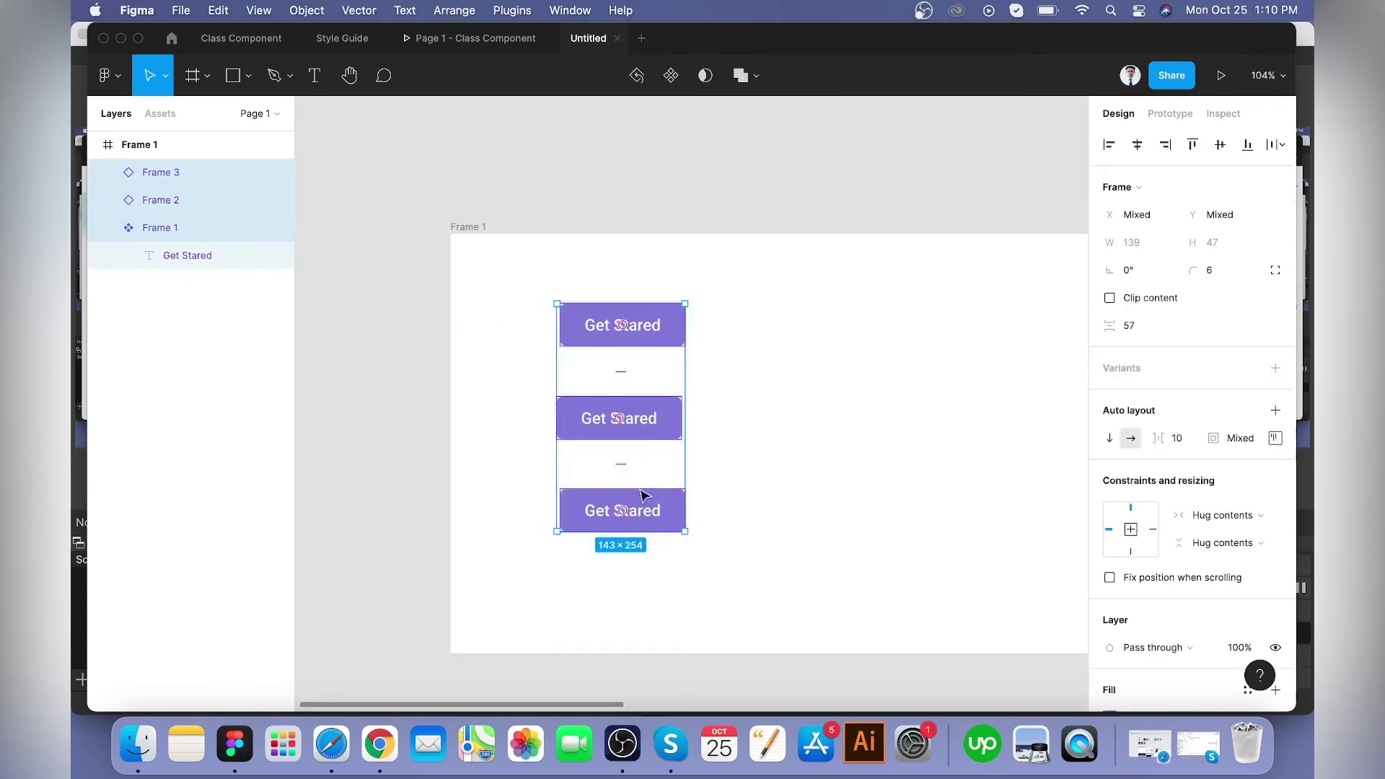
drag(649, 426, 619, 402)
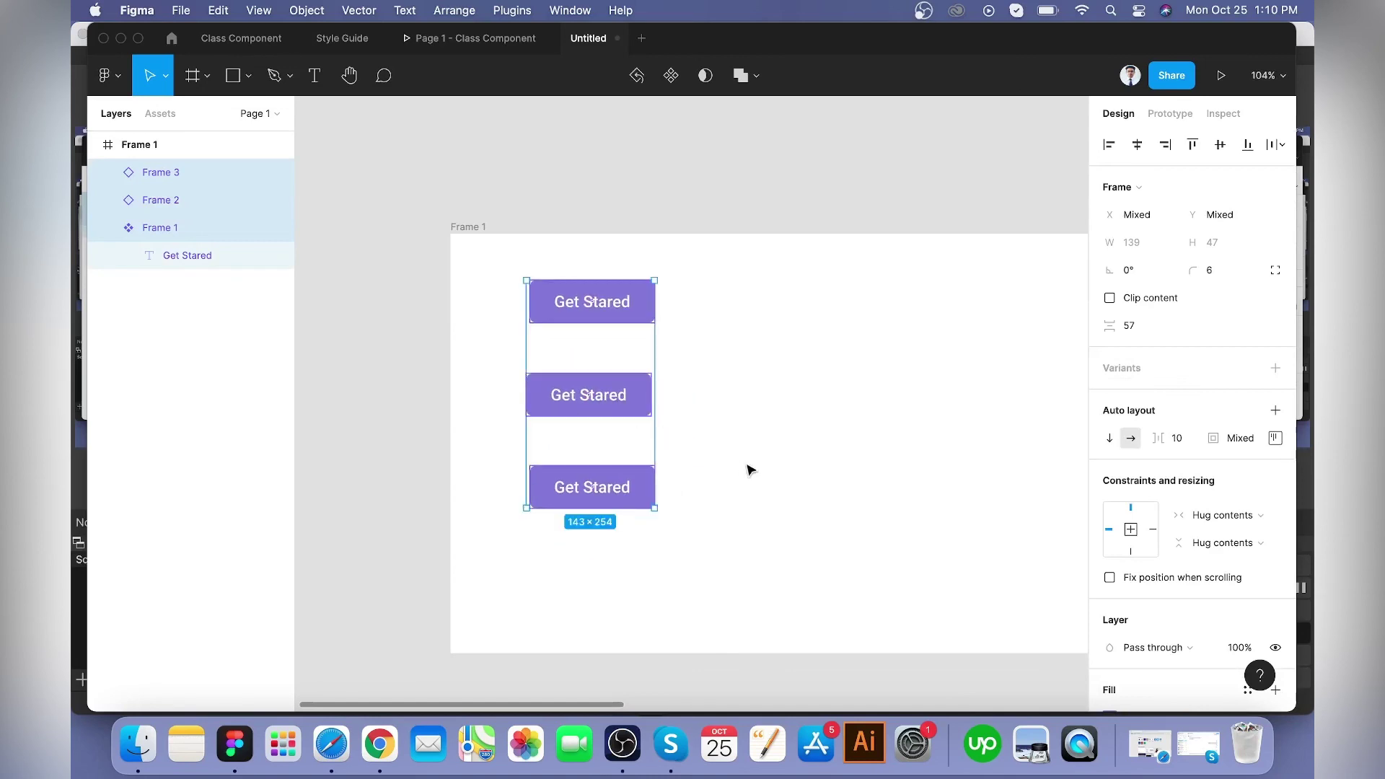
drag(765, 559, 706, 538)
click(562, 331)
click(706, 538)
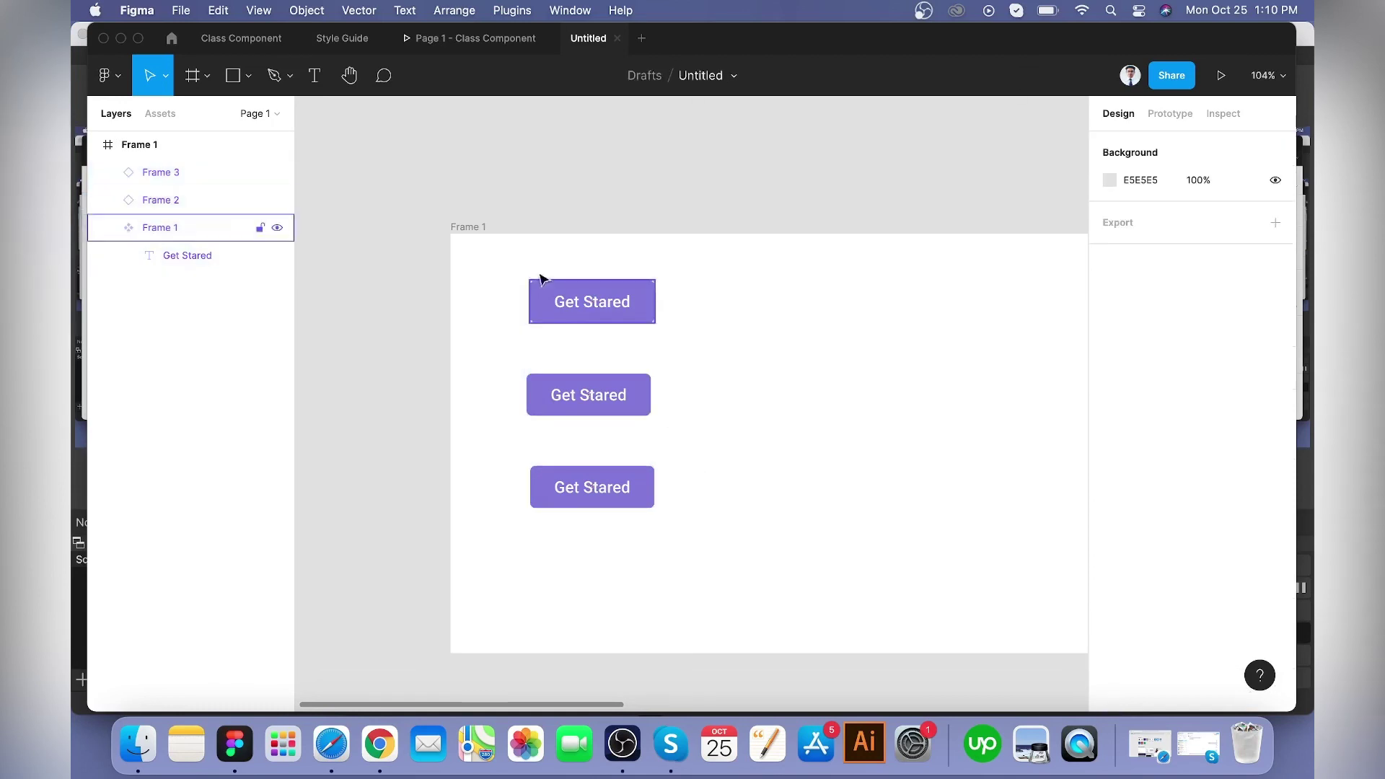
drag(500, 247, 714, 556)
click(671, 471)
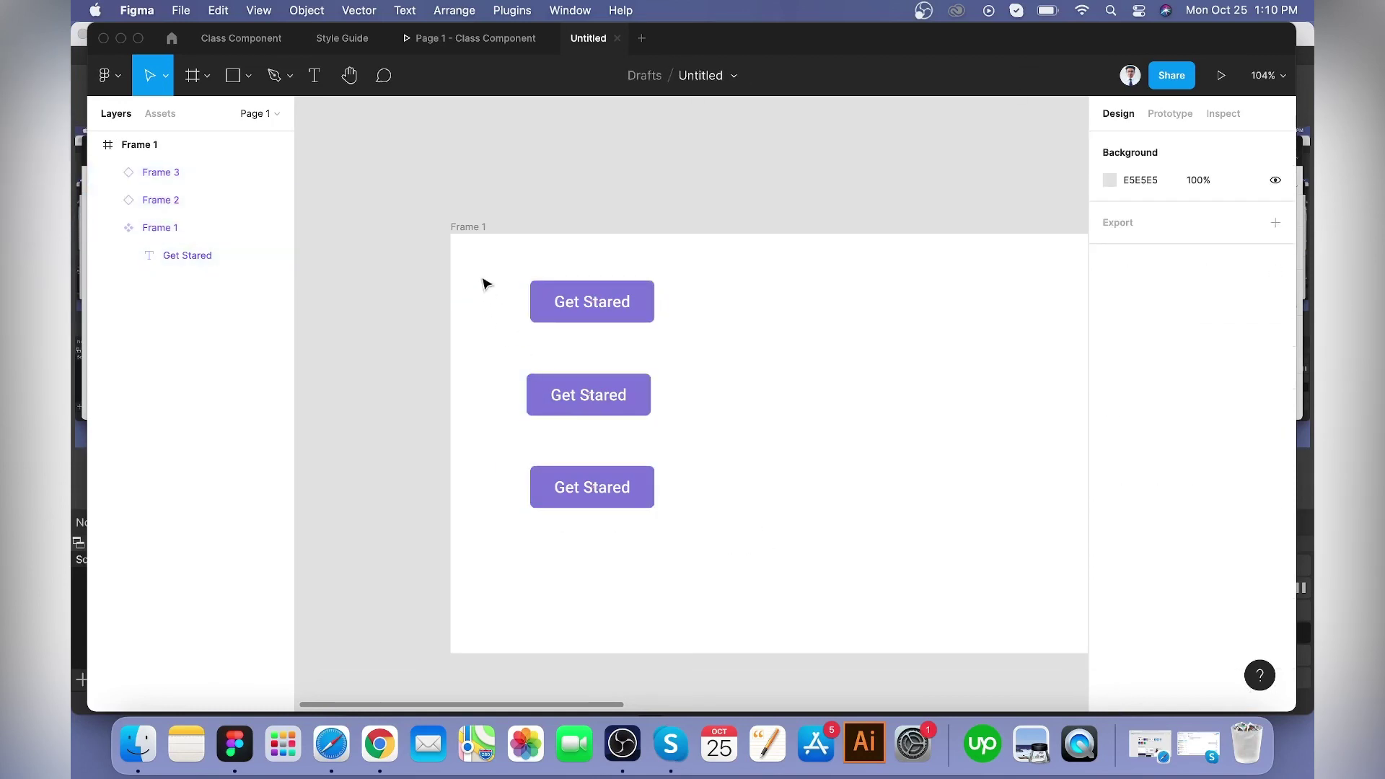